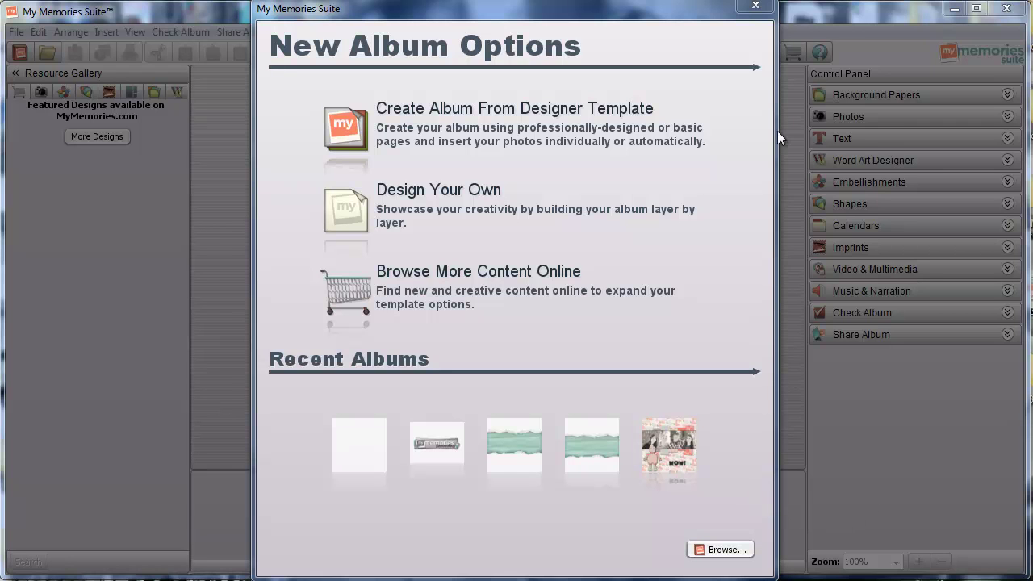
Start a design-your-own album in the square shape at 12 x 12 inches, with the whole page in view.
left_click(497, 218)
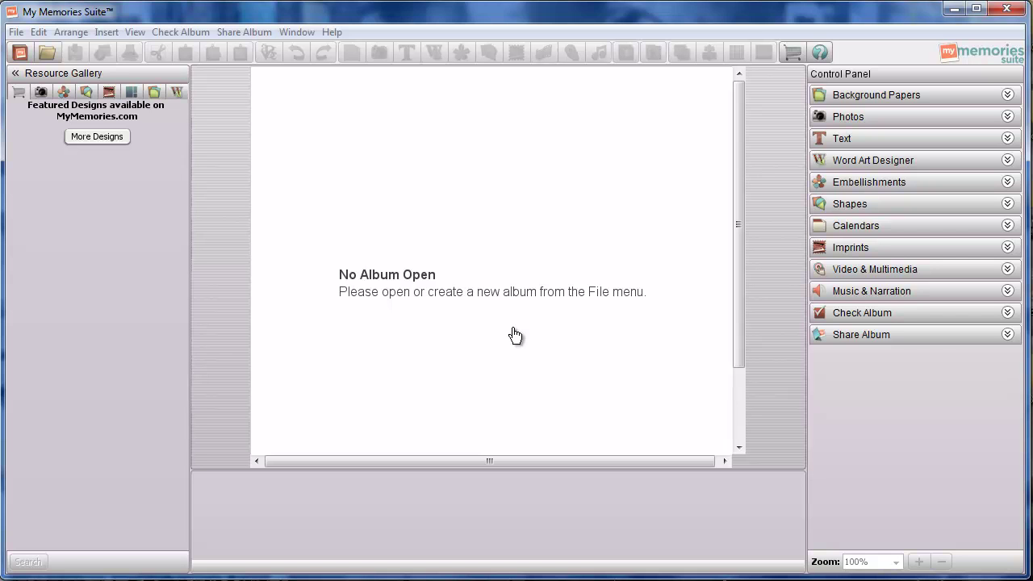
key("ctrl+n")
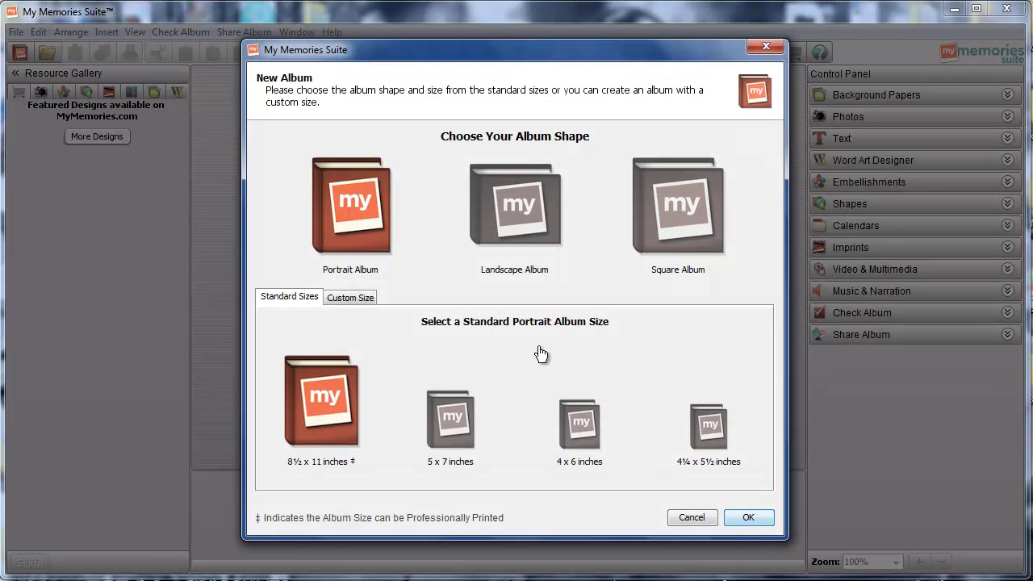
left_click(673, 213)
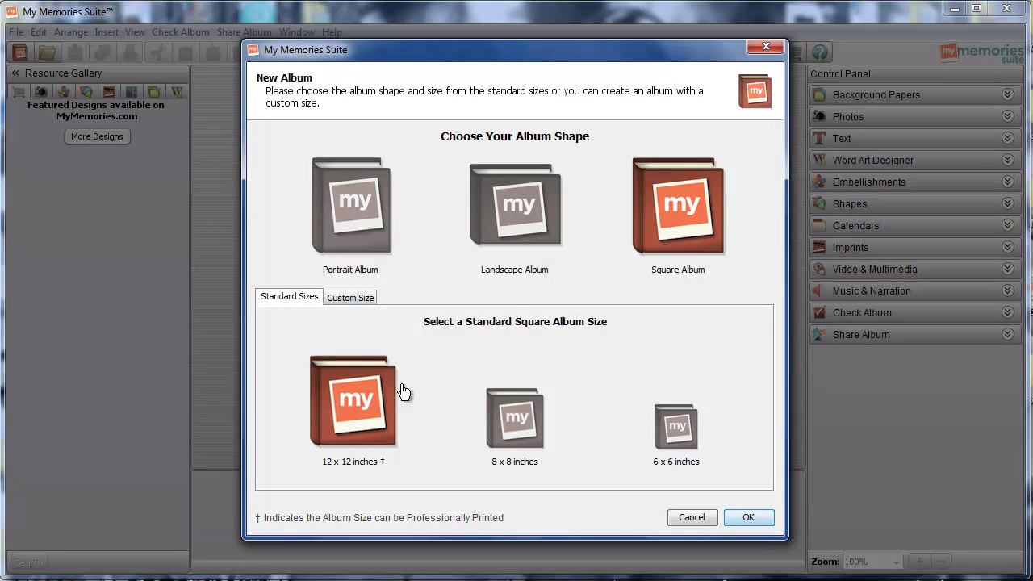
left_click(748, 517)
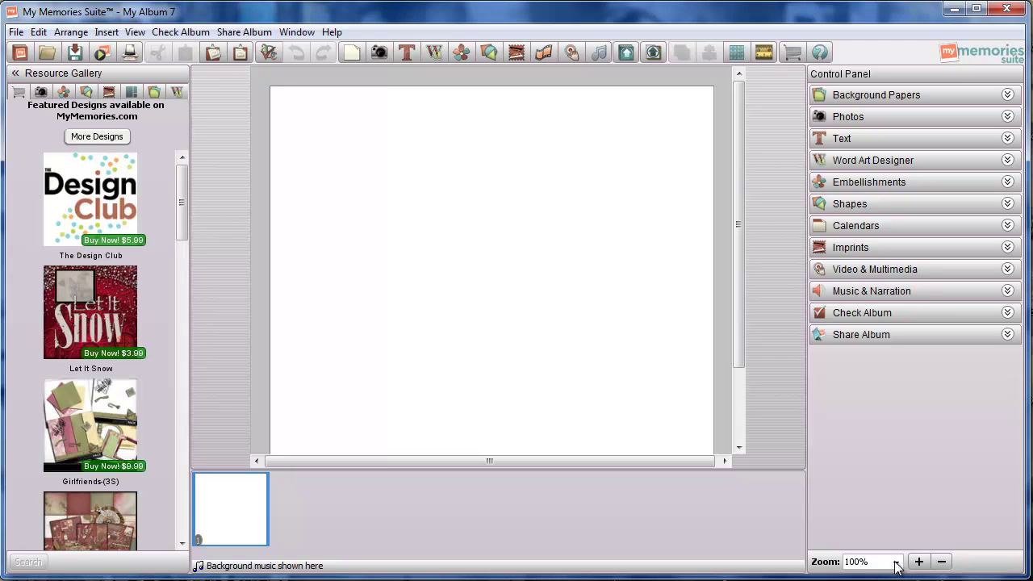
left_click(894, 567)
left_click(873, 544)
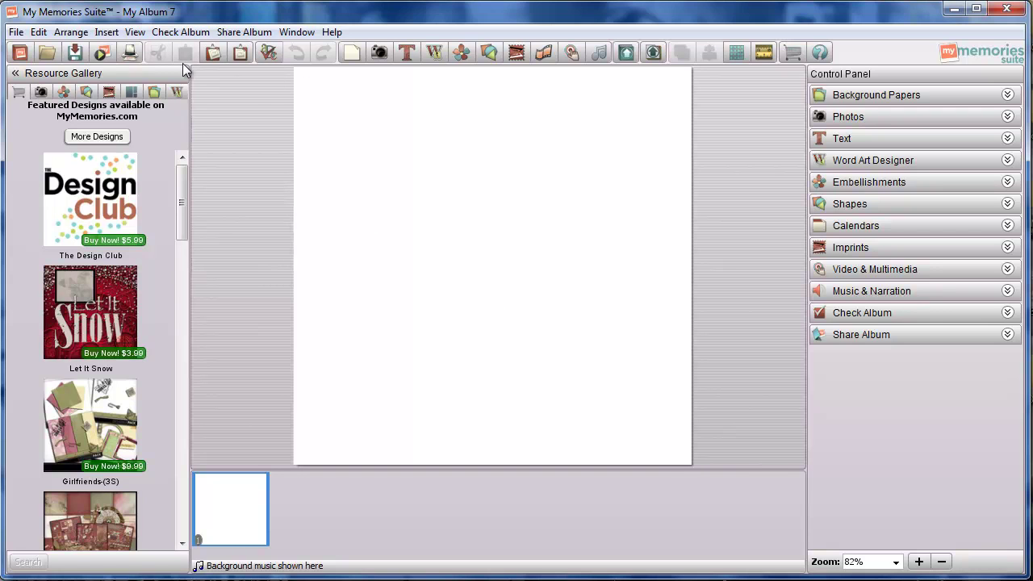
left_click(131, 32)
mouse_move(161, 76)
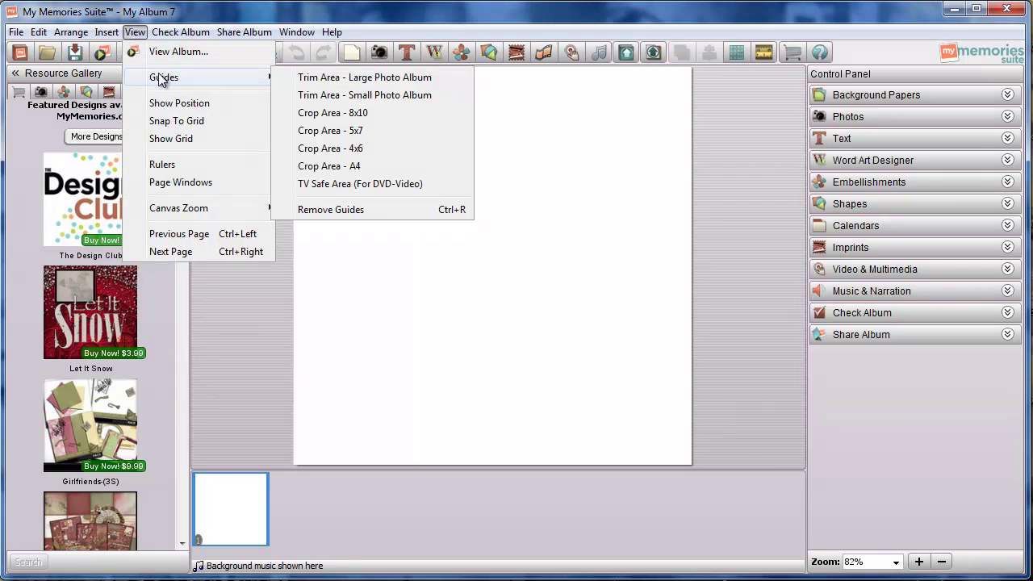
left_click(386, 330)
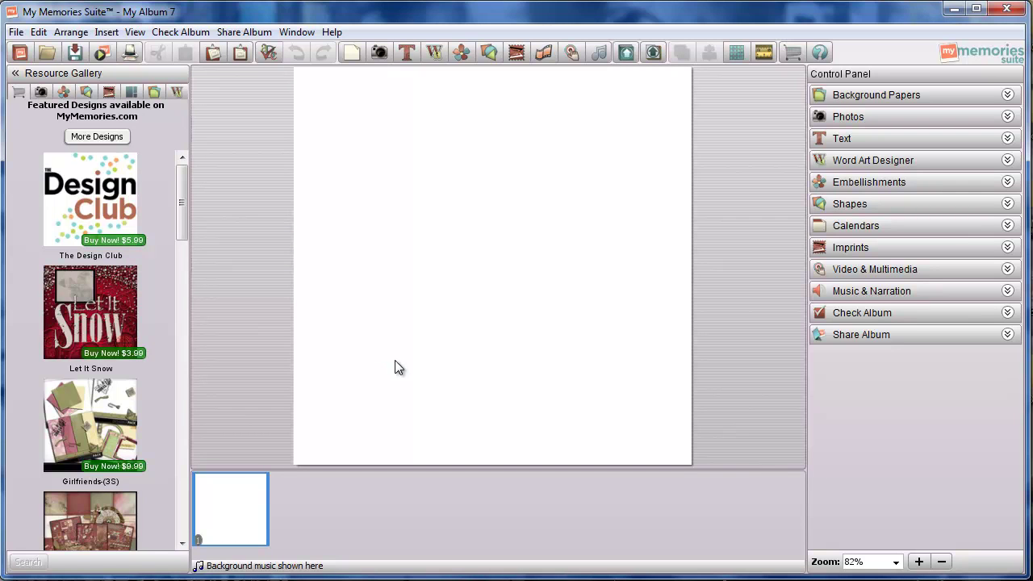
Start adding an embellishment and browse to the Monograms of the purchased At The Circus-(SHOLT) kit under Animals - Pets.
left_click(862, 186)
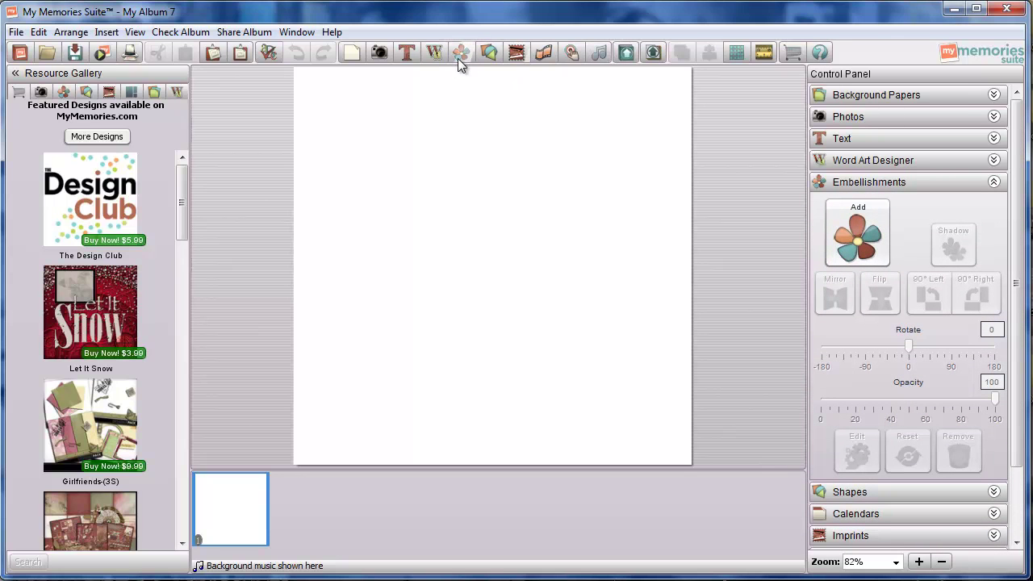
left_click(846, 252)
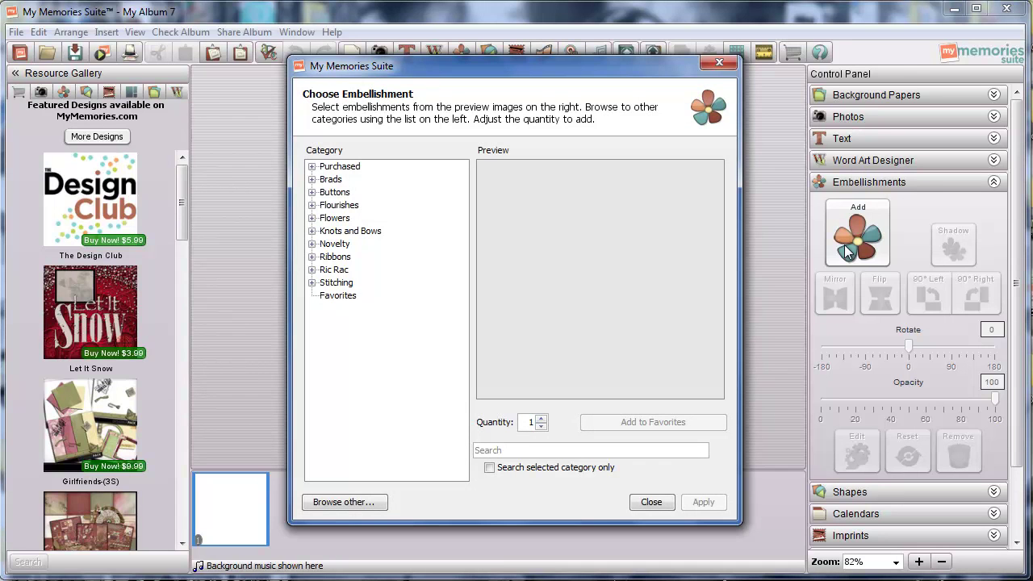
left_click(340, 169)
double_click(340, 169)
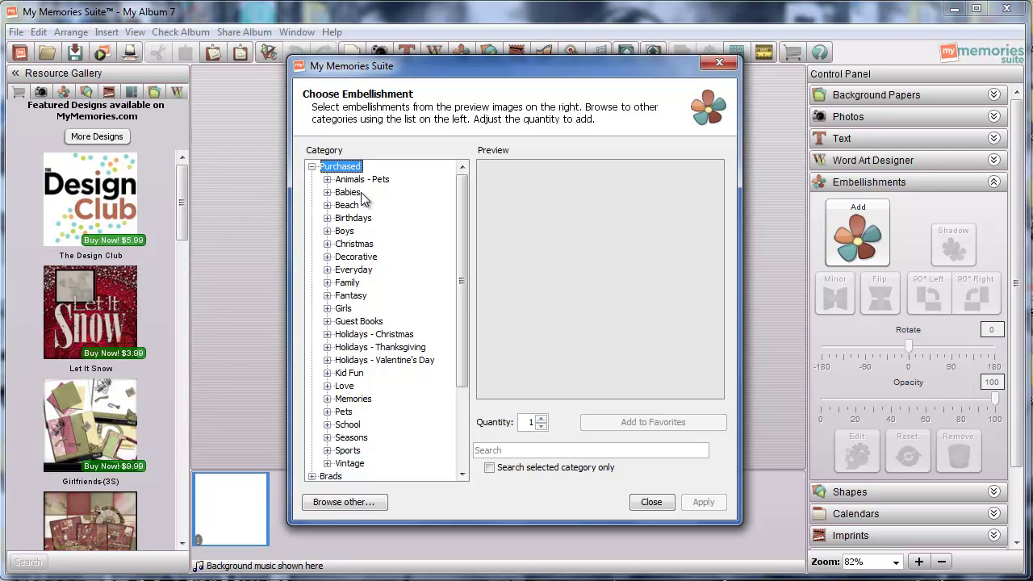
double_click(357, 181)
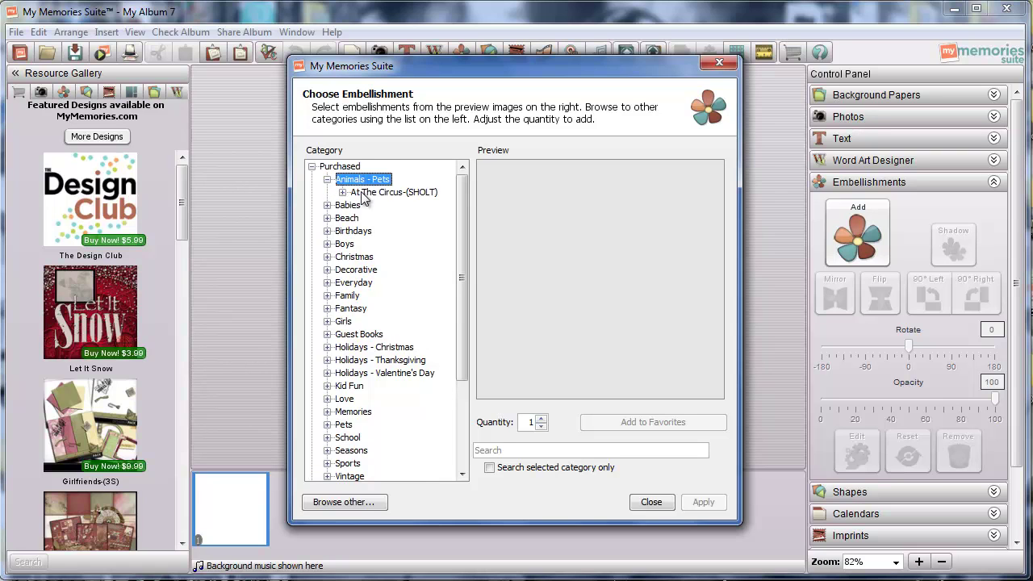
double_click(368, 194)
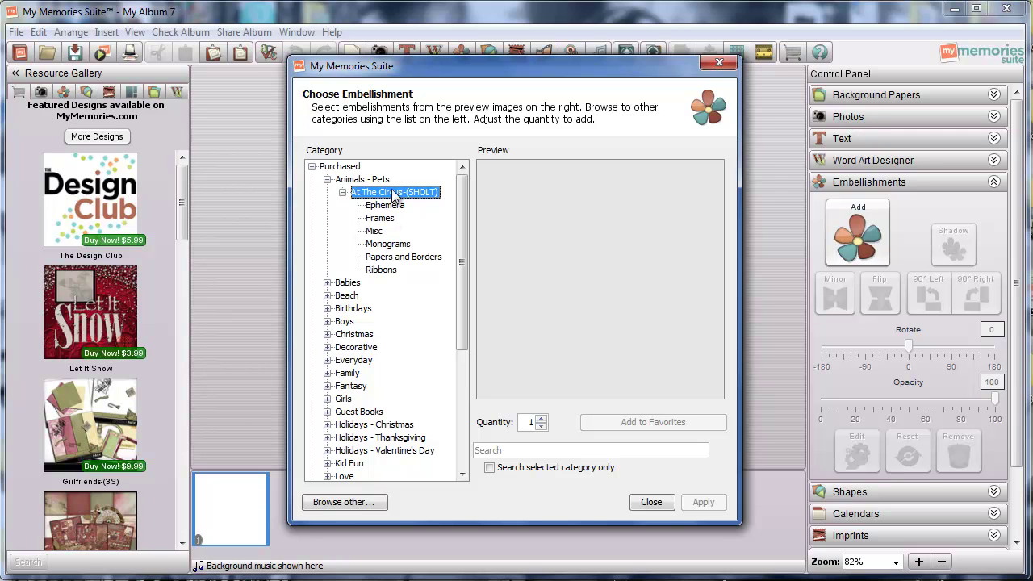
left_click(387, 244)
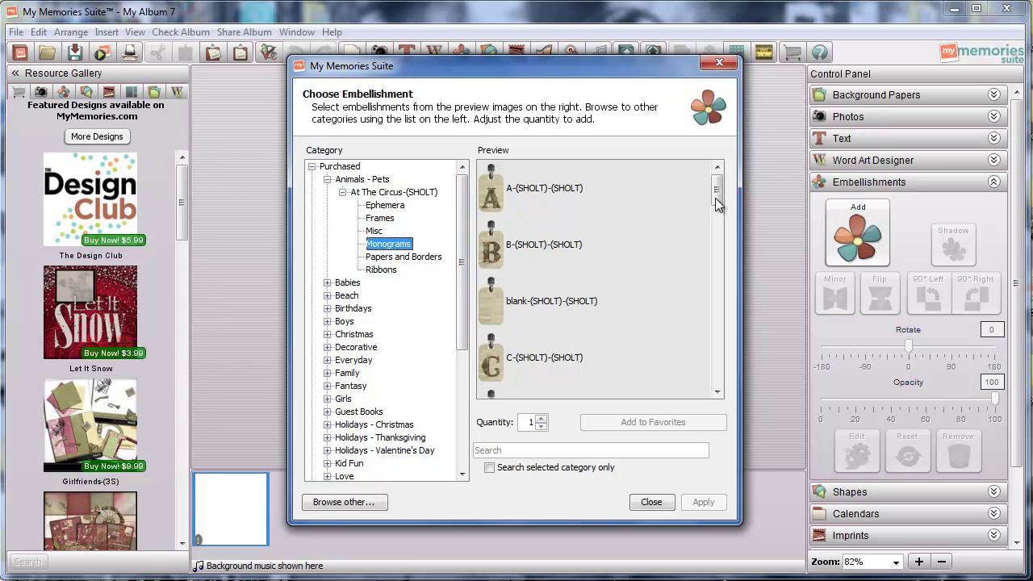
Add the E, I, R, S and T monogram tags to the page together.
left_click_drag(717, 186, 713, 323)
left_click(525, 271)
left_click(531, 196)
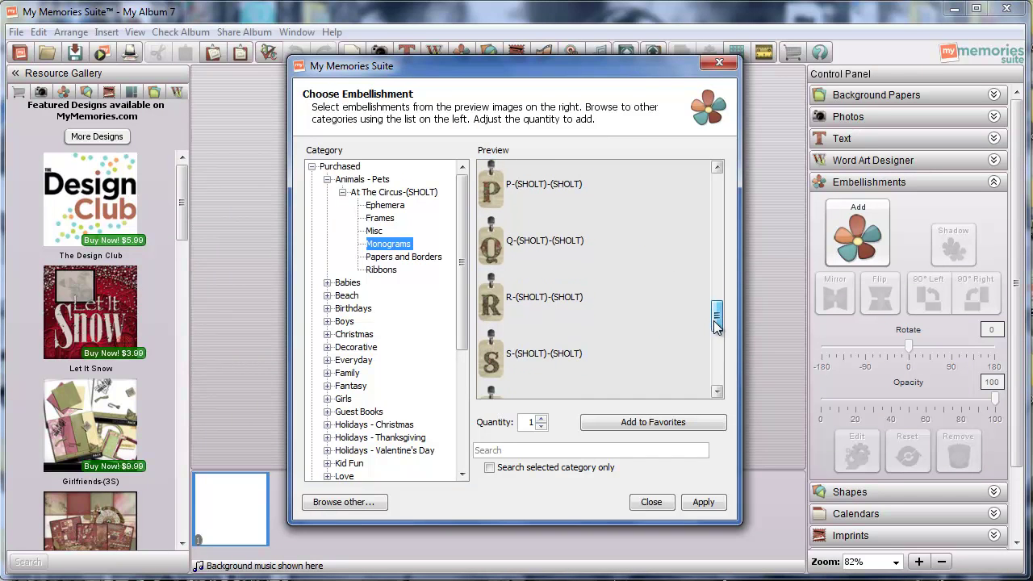
left_click(567, 359)
left_click(564, 304, "ctrl")
left_click_drag(716, 322, 717, 379)
left_click(589, 312, "ctrl")
left_click(701, 502)
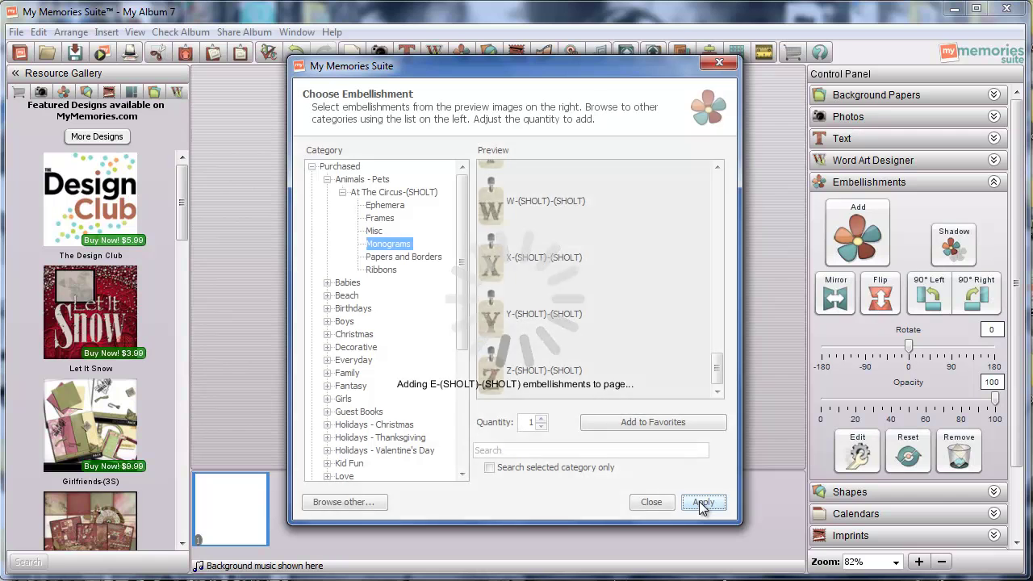
left_click(651, 502)
Spread the letter tags in a row across the page as S, I, a gap, T, E, R.
left_click_drag(532, 293, 325, 290)
left_click_drag(520, 302, 568, 298)
left_click_drag(473, 304, 428, 303)
left_click_drag(504, 295, 568, 301)
left_click_drag(535, 193, 516, 304)
left_click(403, 280)
Duplicate the S tag twice and place the copies after the I and after the R to spell SISTERS.
left_click(329, 287)
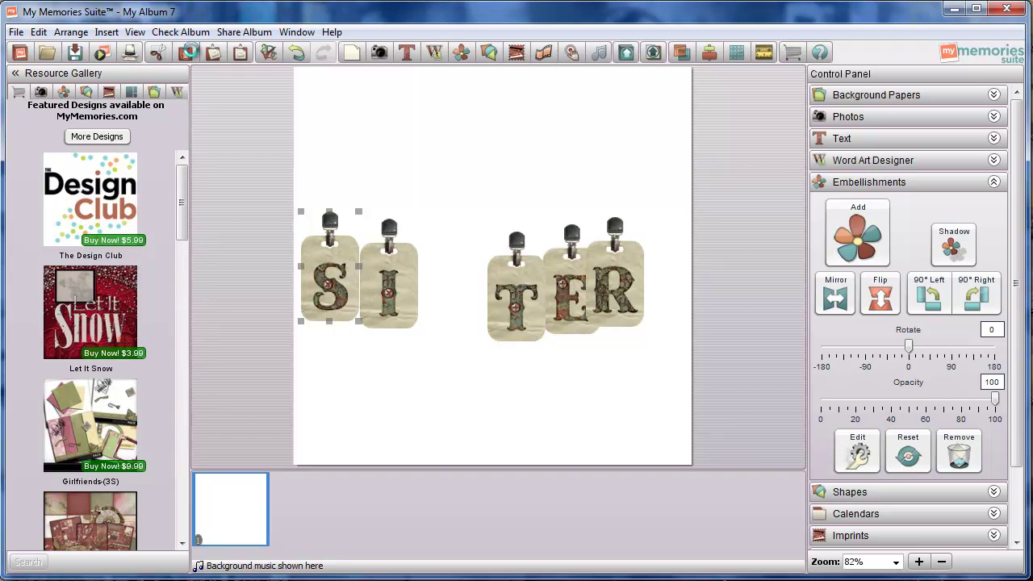
left_click(213, 53)
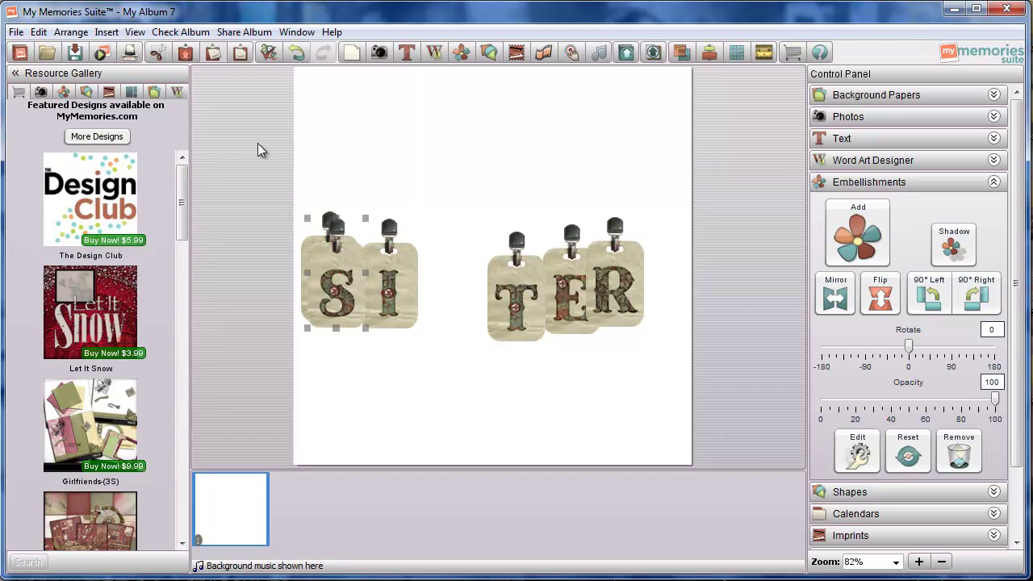
left_click_drag(331, 292, 651, 293)
left_click_drag(364, 285, 425, 367)
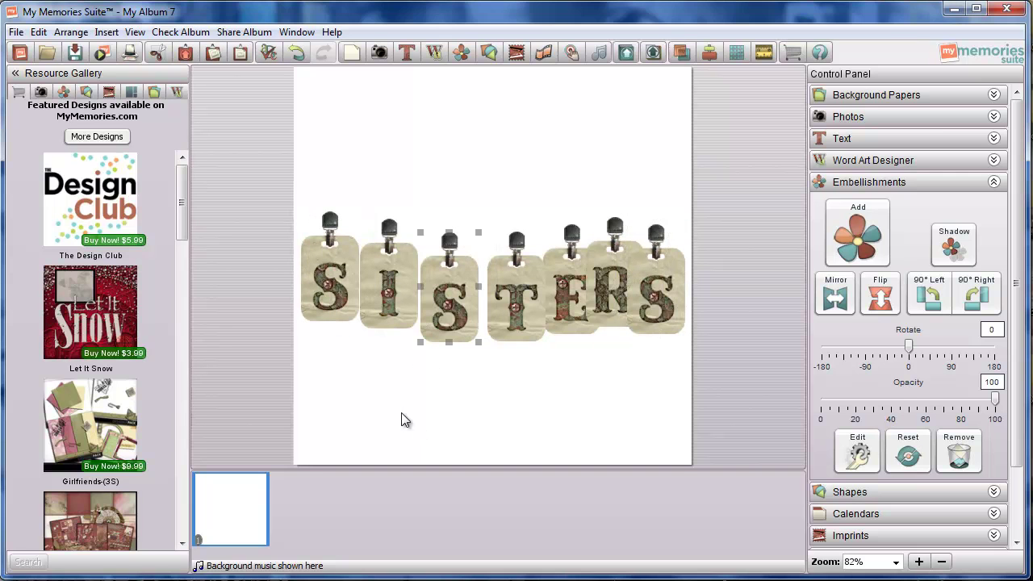
left_click(404, 420)
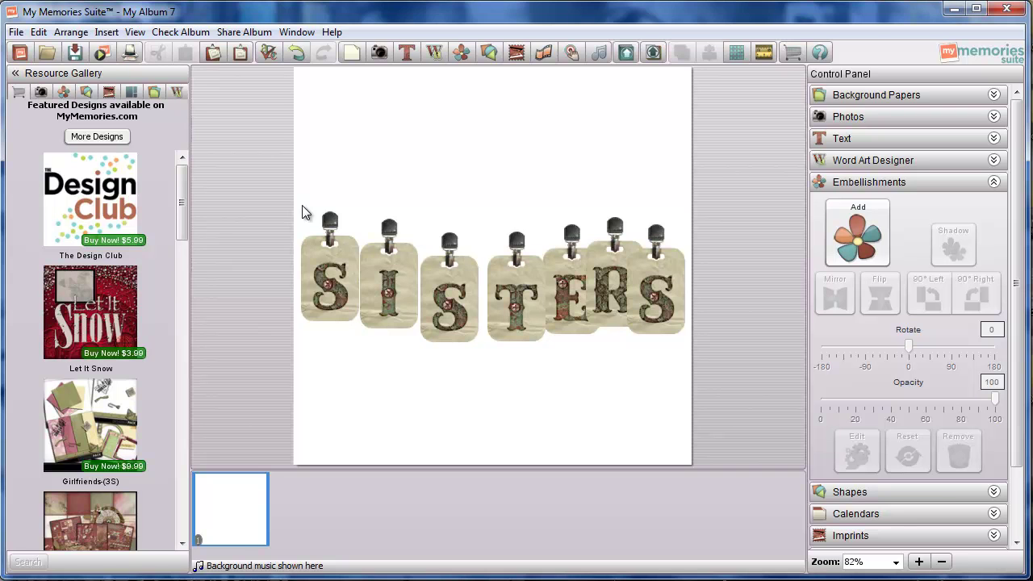
left_click(105, 32)
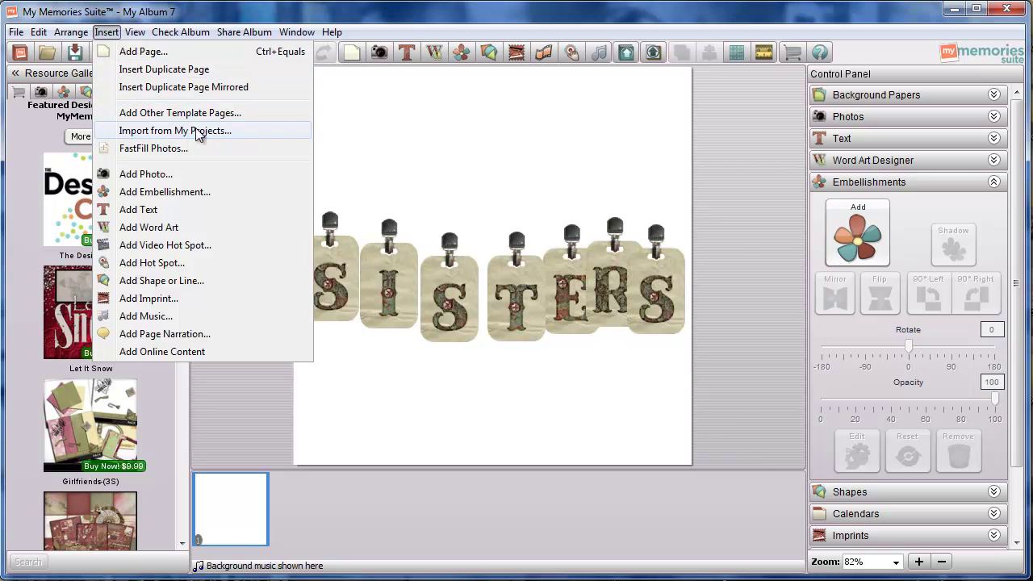
left_click(453, 159)
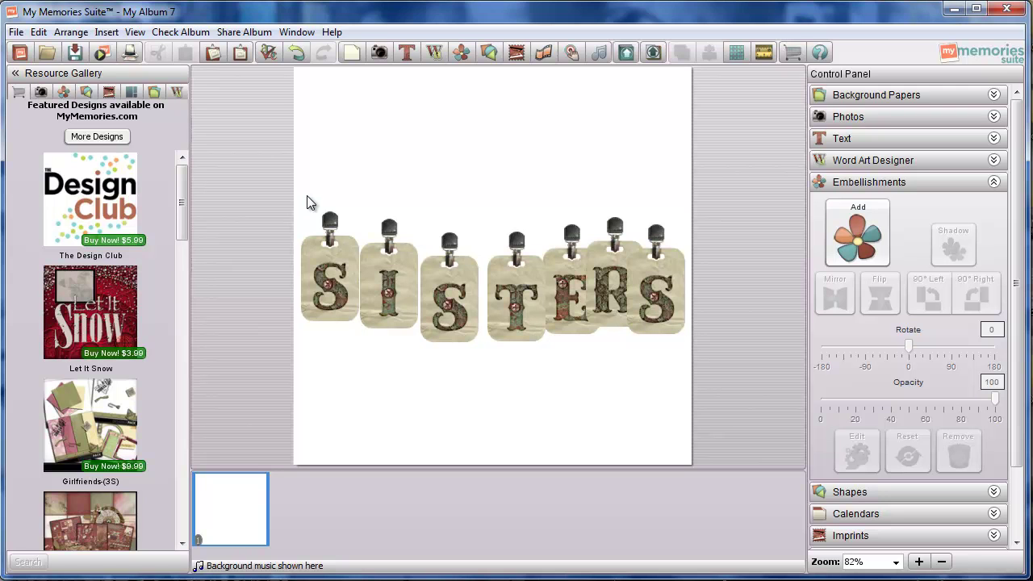
left_click(71, 33)
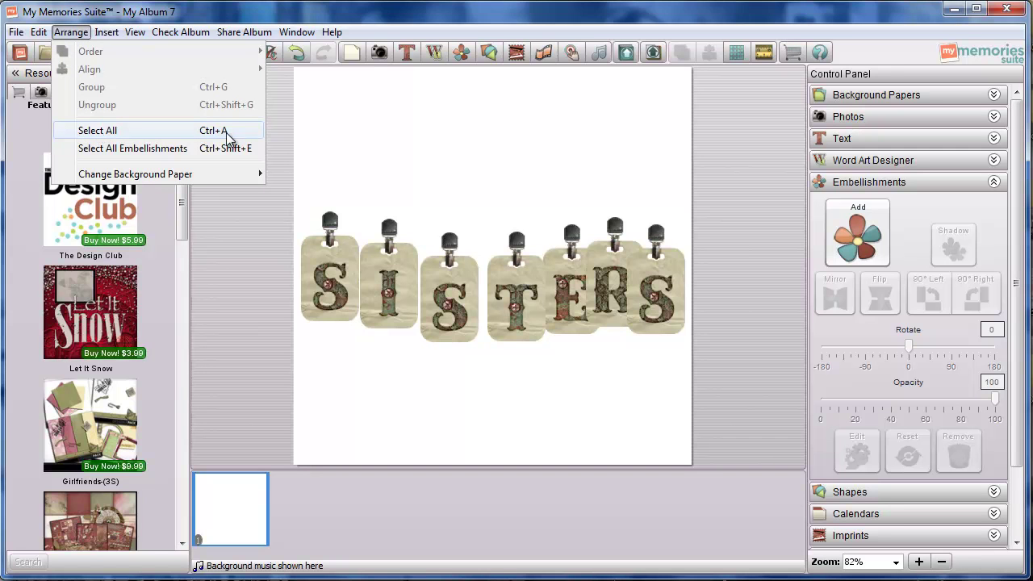
left_click(325, 149)
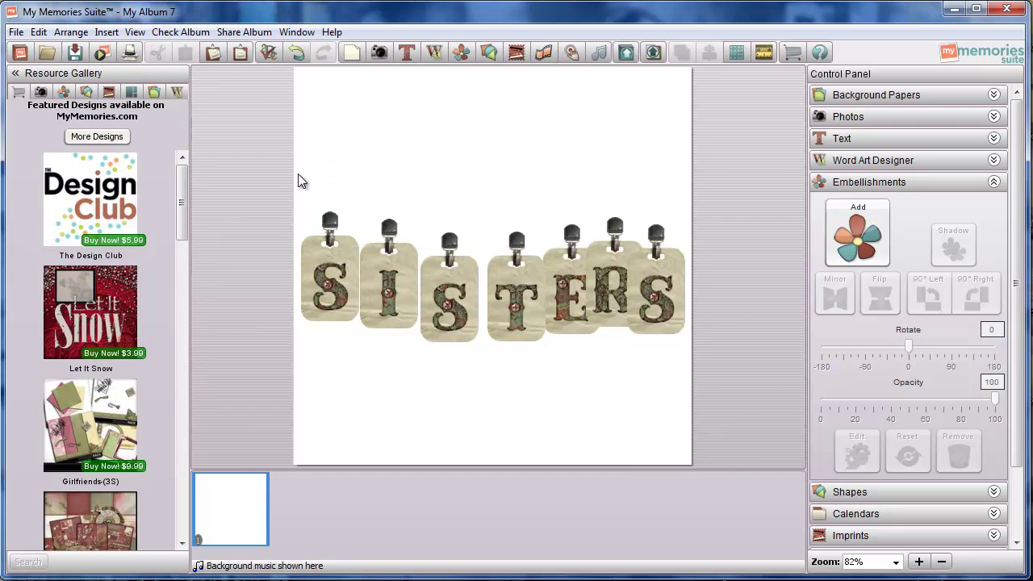
Align all seven letter tags along their bottom edges and space them evenly horizontally.
left_click_drag(298, 174, 688, 342)
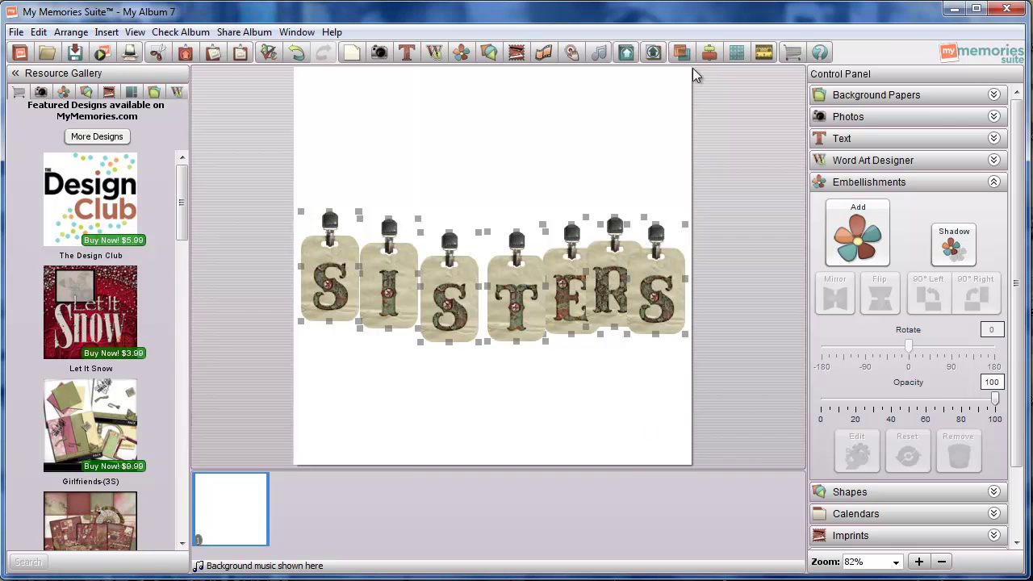
left_click(710, 53)
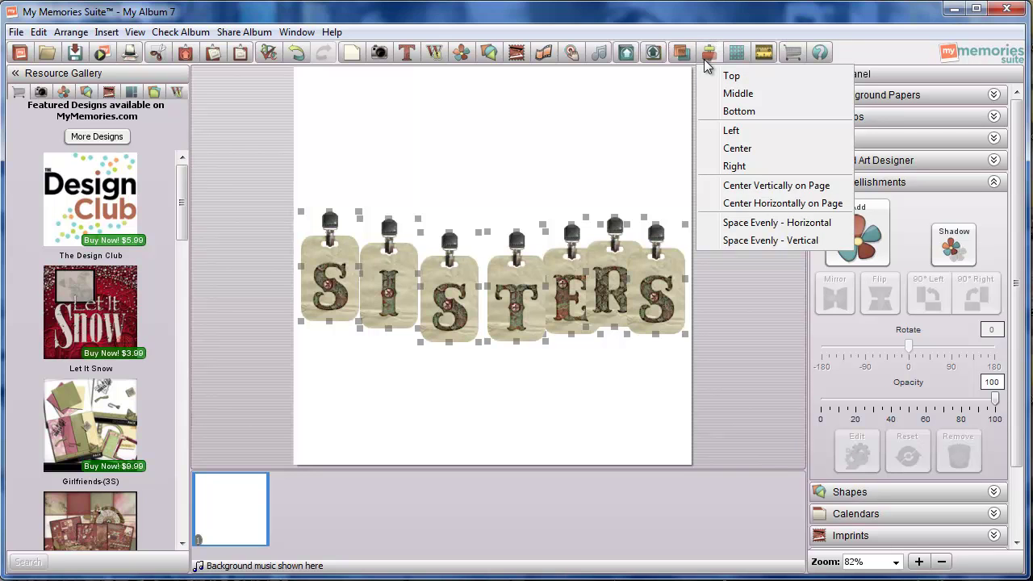
left_click(729, 113)
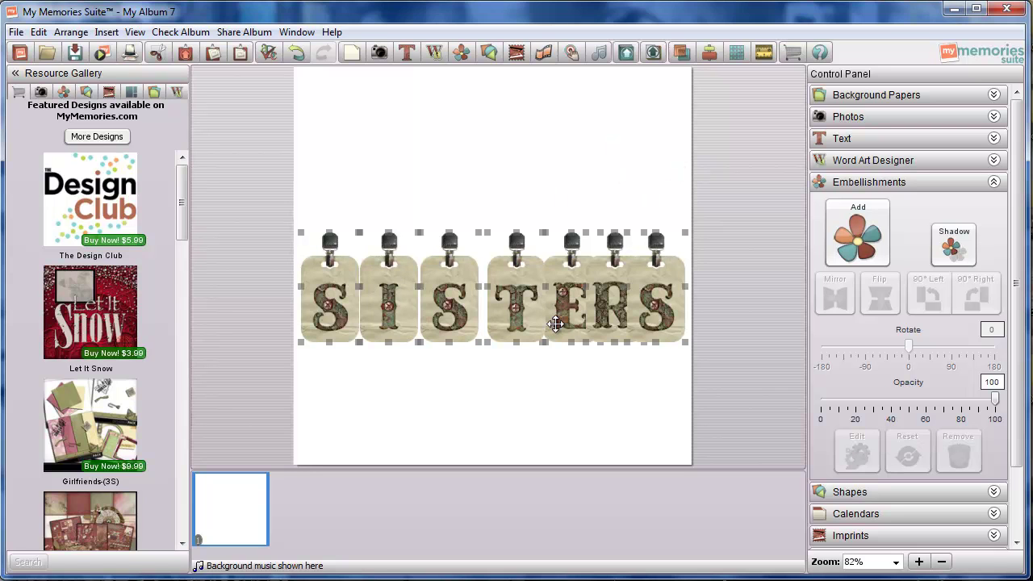
left_click(710, 53)
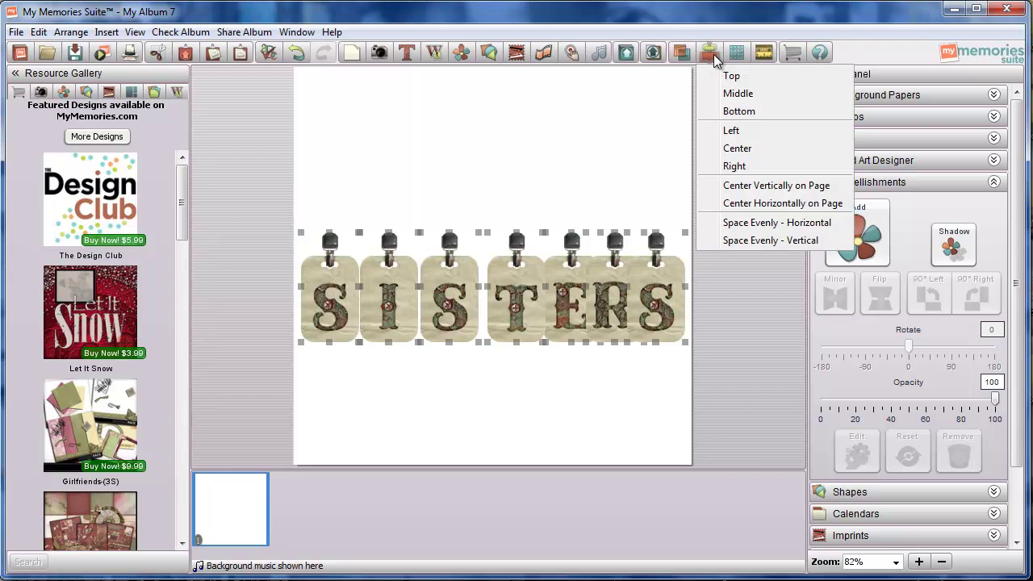
left_click(767, 224)
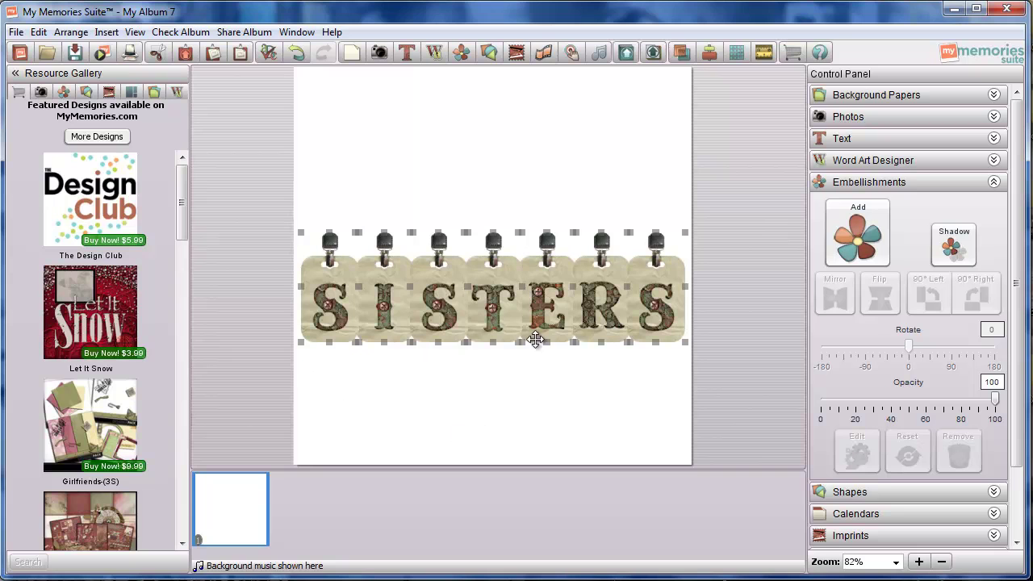
right_click(542, 392)
left_click(495, 410)
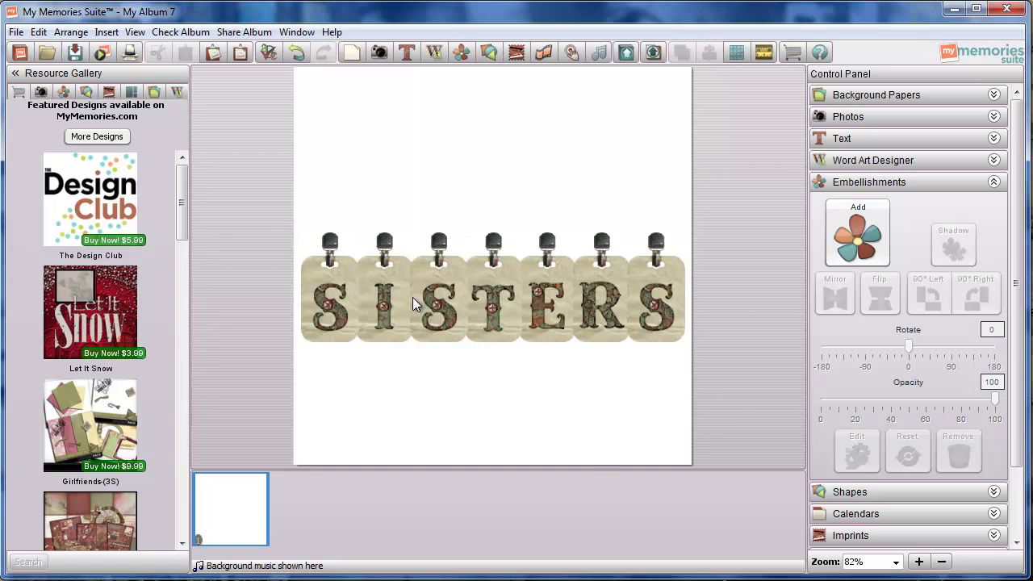
right_click(412, 297)
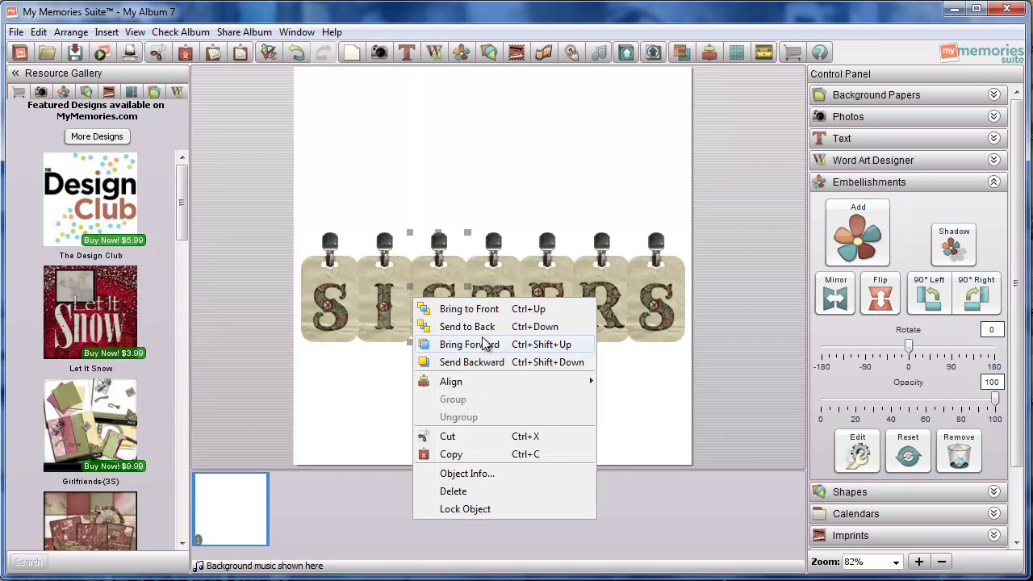
left_click(362, 420)
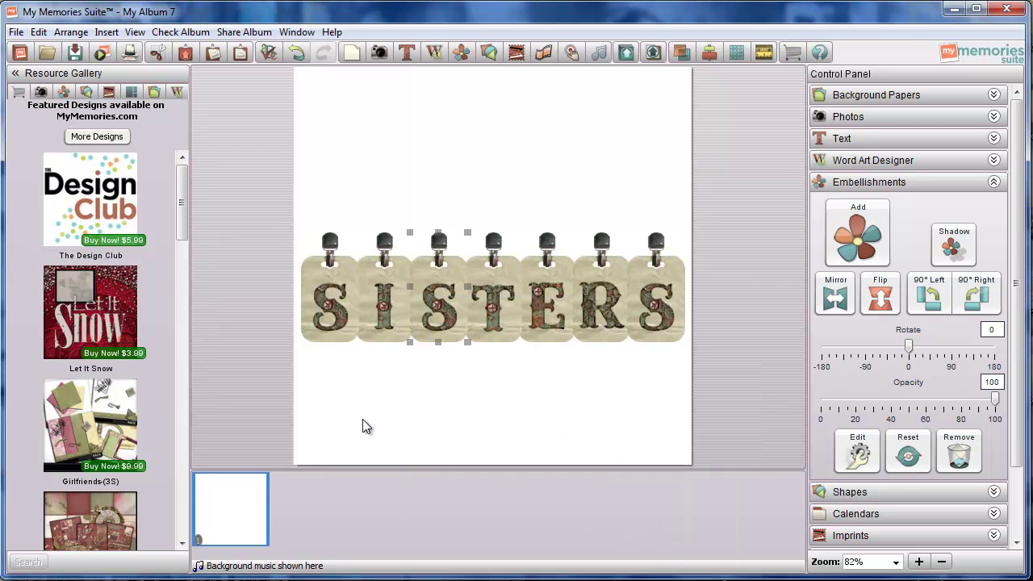
left_click(709, 53)
left_click(680, 126)
left_click(495, 213)
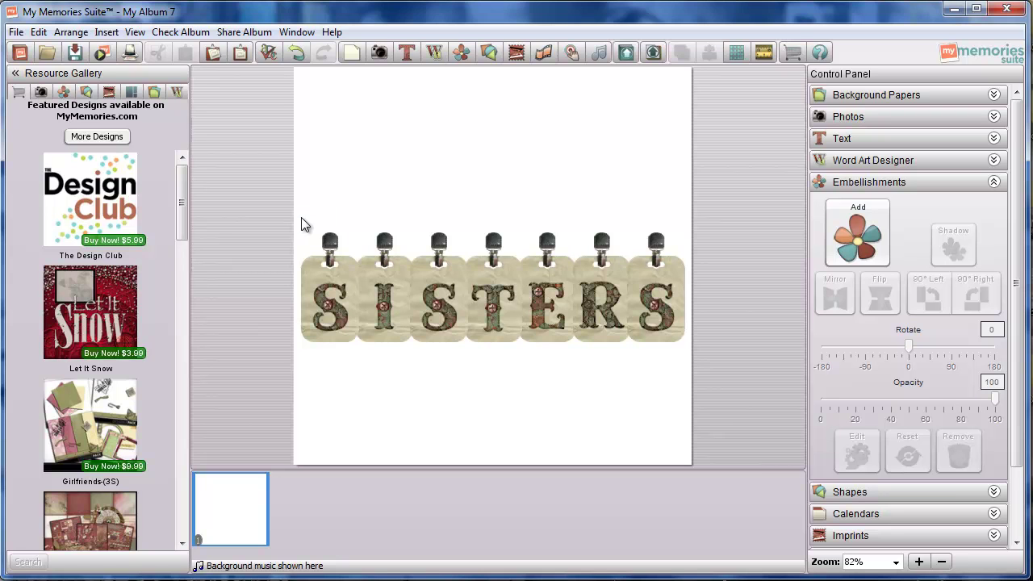
Group all seven SISTERS letter tags into a single object.
left_click_drag(299, 217, 691, 352)
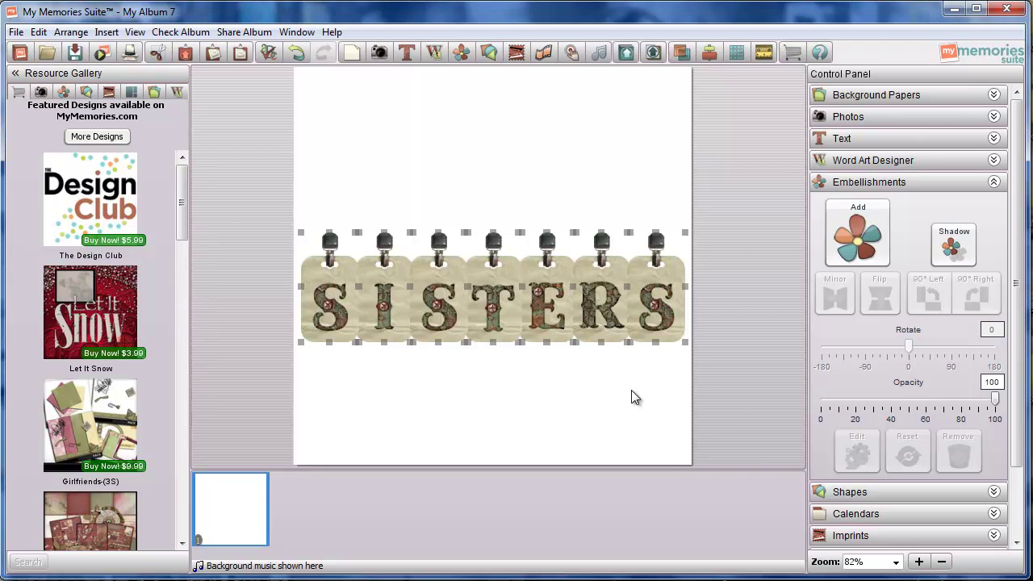
left_click(71, 33)
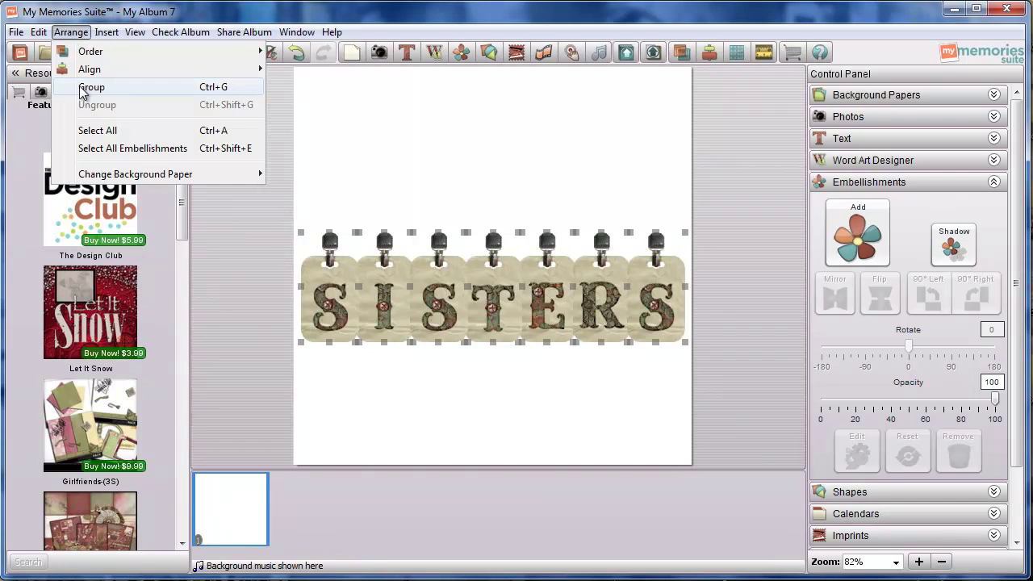
left_click(214, 87)
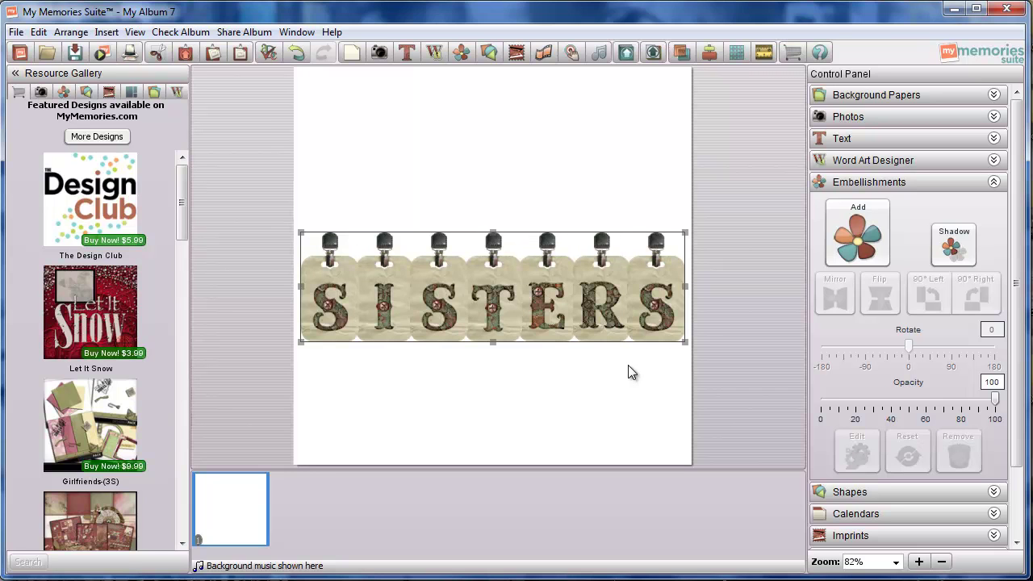
Nudge the SISTERS group slightly upward and give it a drop shadow with 98% opacity and a blur of 5.
left_click(542, 416)
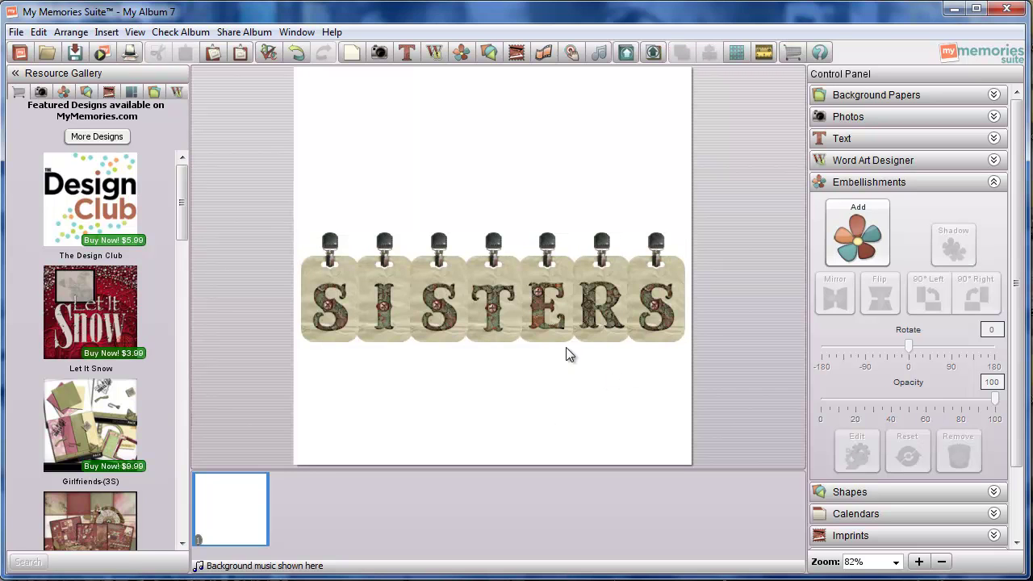
mouse_move(479, 297)
left_mouse_down()
mouse_move(479, 148)
mouse_move(480, 389)
mouse_move(491, 242)
mouse_move(485, 141)
mouse_move(480, 293)
left_mouse_up()
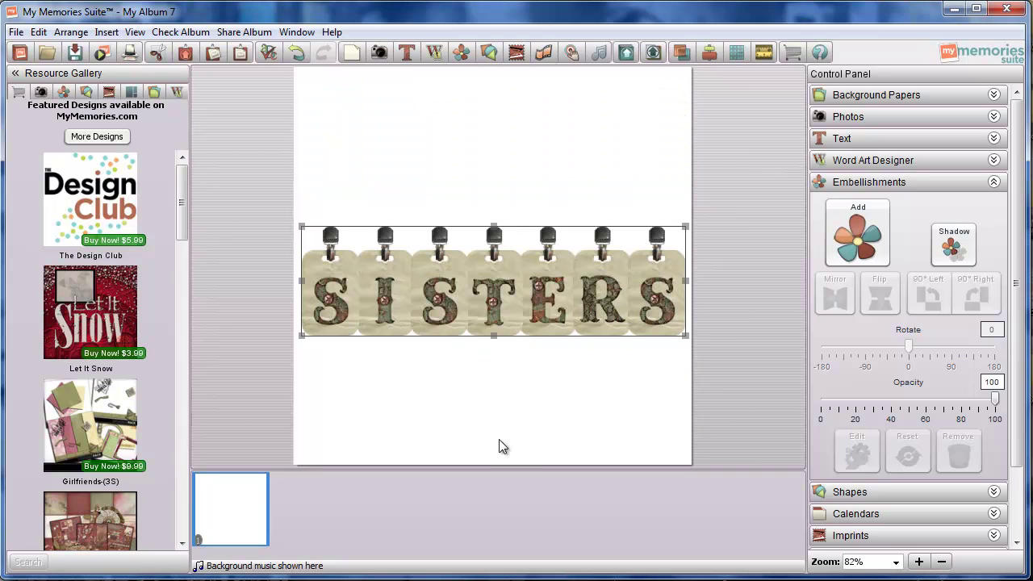
left_click(958, 256)
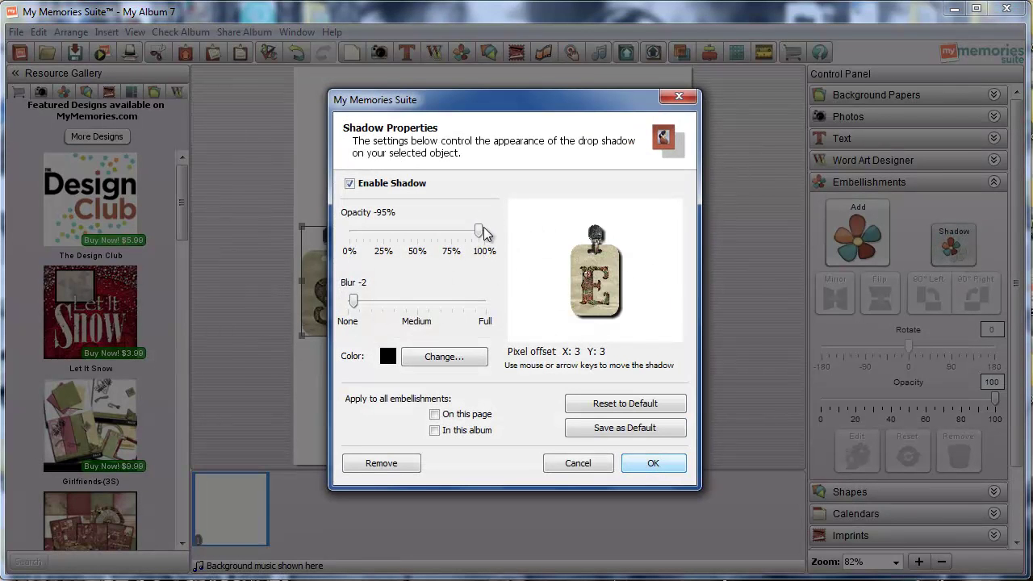
mouse_move(479, 231)
left_mouse_down()
mouse_move(432, 231)
mouse_move(481, 232)
left_mouse_up()
left_click_drag(353, 309, 371, 307)
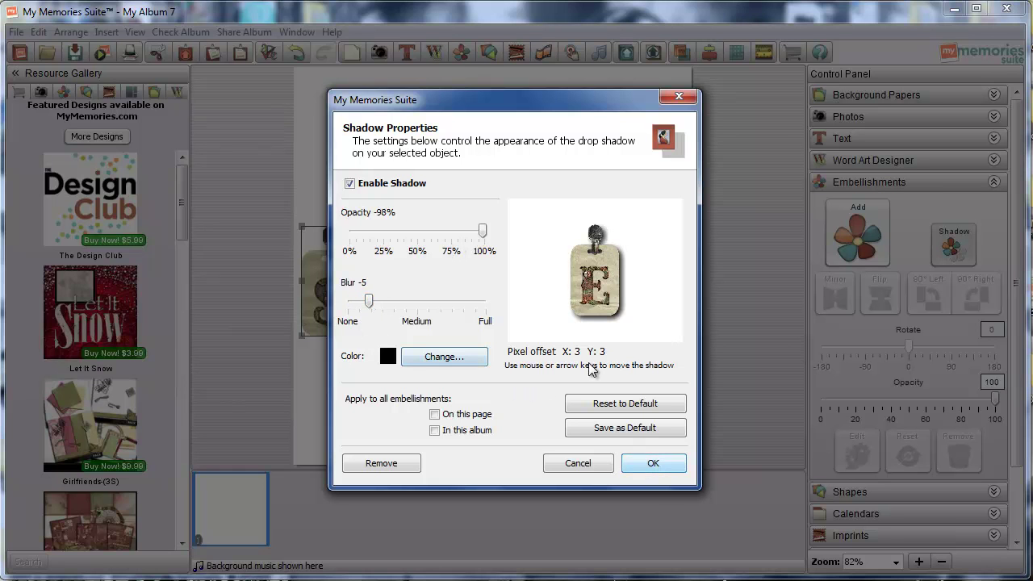
left_click(652, 463)
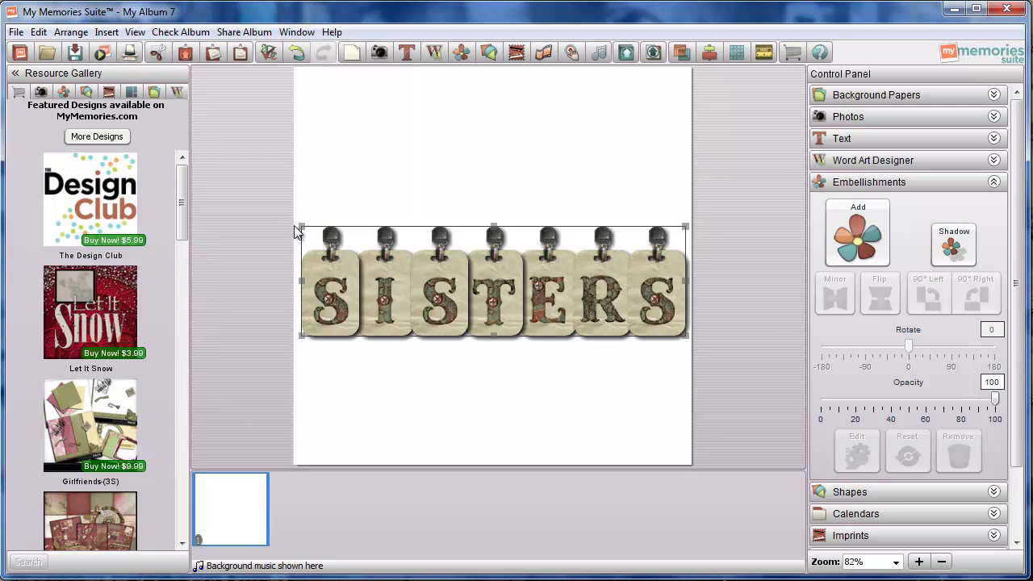
Shrink the SISTERS group, place it across the lower part of the page and tilt it 6 degrees clockwise.
left_click_drag(301, 224, 397, 257)
left_click_drag(557, 313, 485, 381)
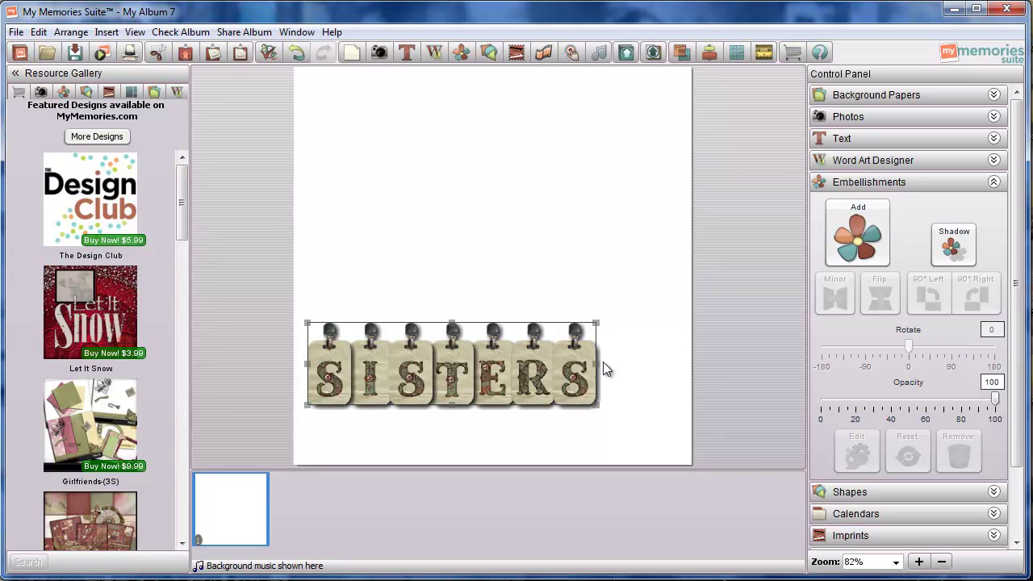
left_click_drag(595, 362, 680, 363)
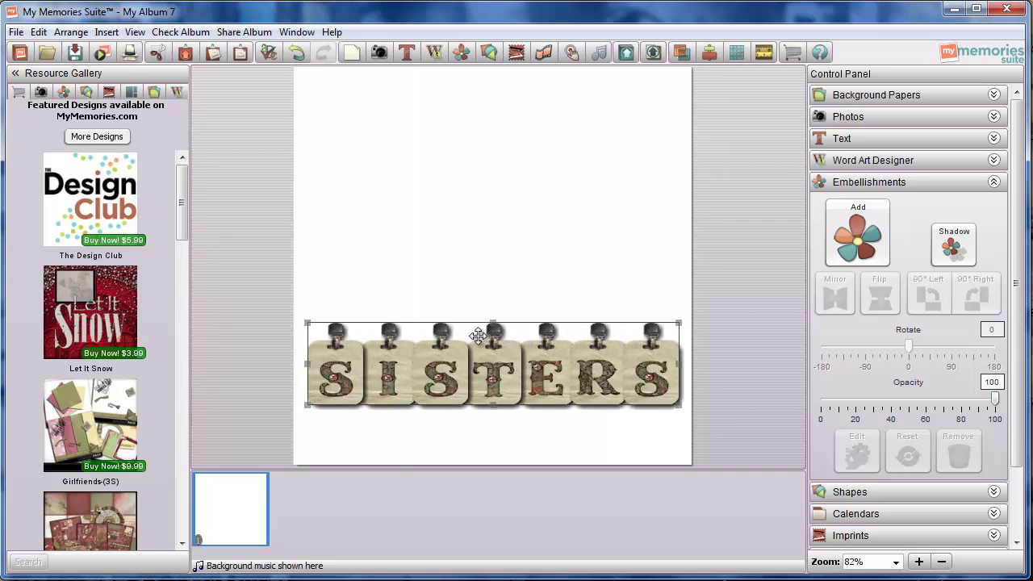
left_click_drag(490, 325, 494, 231)
left_click_drag(678, 230, 592, 300)
left_click_drag(461, 258, 460, 299)
left_click_drag(609, 354, 648, 354)
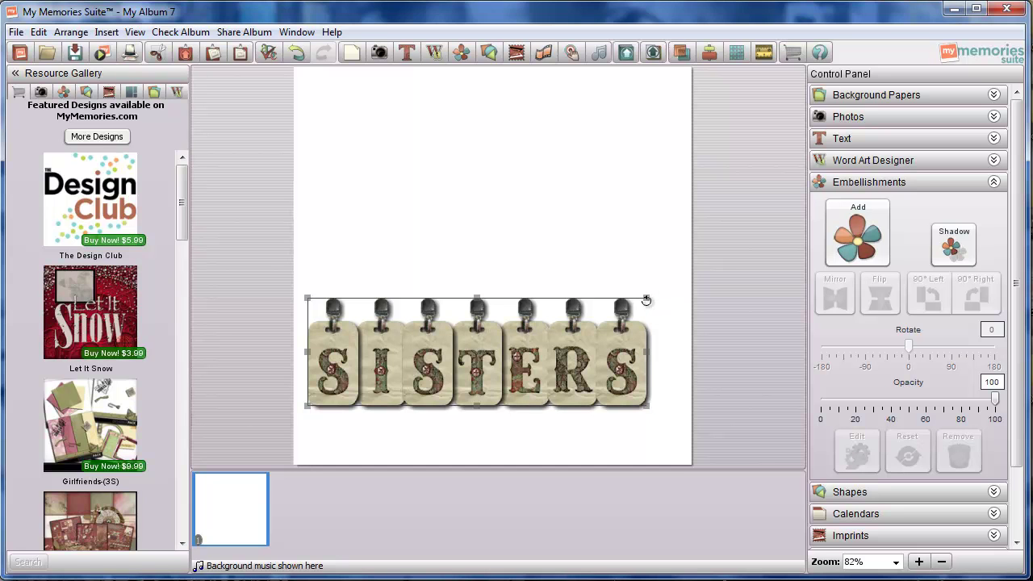
left_click_drag(646, 300, 598, 326)
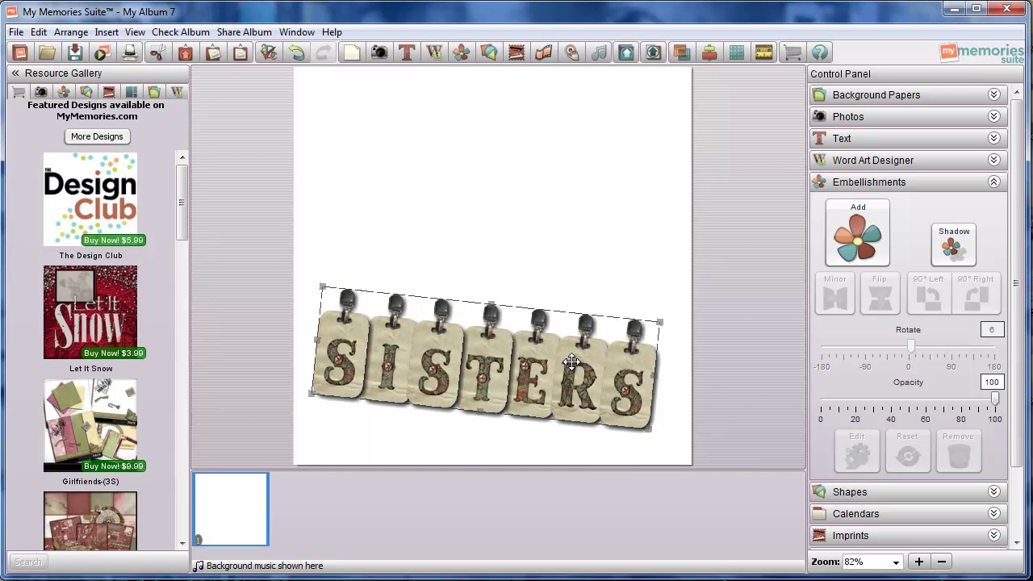
Add an empty photo box and enlarge it to a square covering most of the page.
left_click(41, 91)
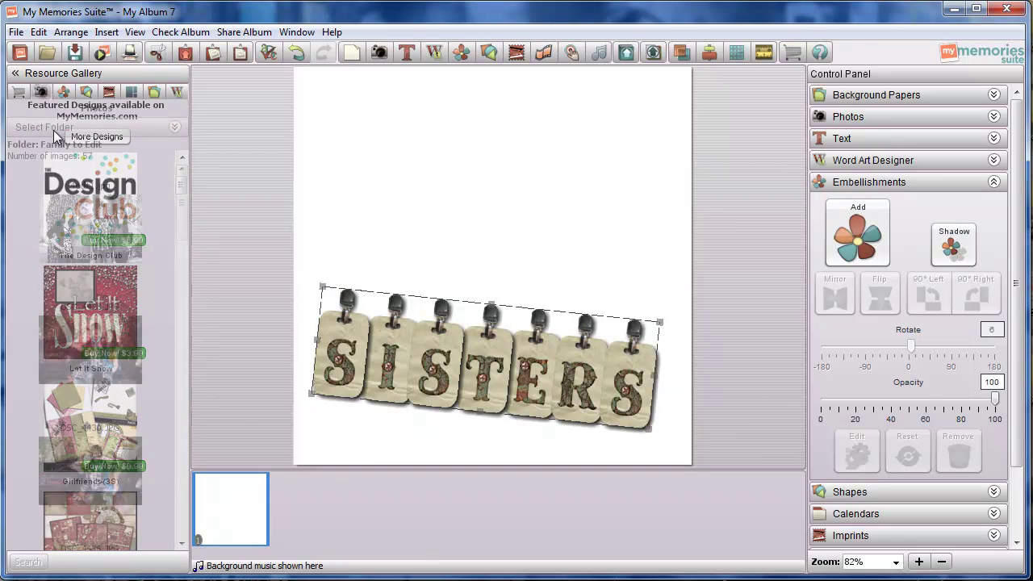
left_click(994, 185)
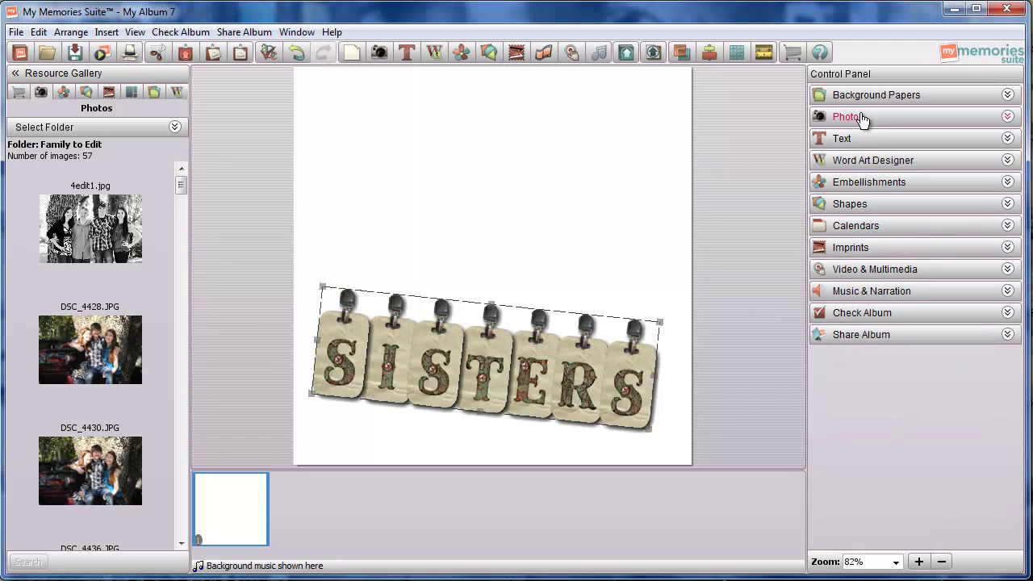
left_click(857, 118)
left_click(836, 234)
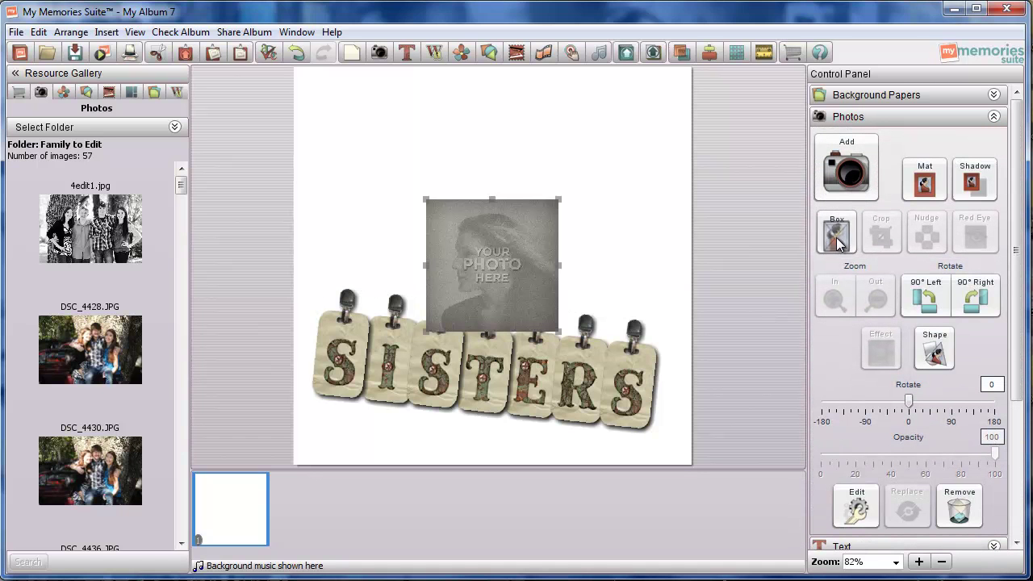
left_click_drag(476, 272, 377, 165)
left_click_drag(457, 226, 636, 403)
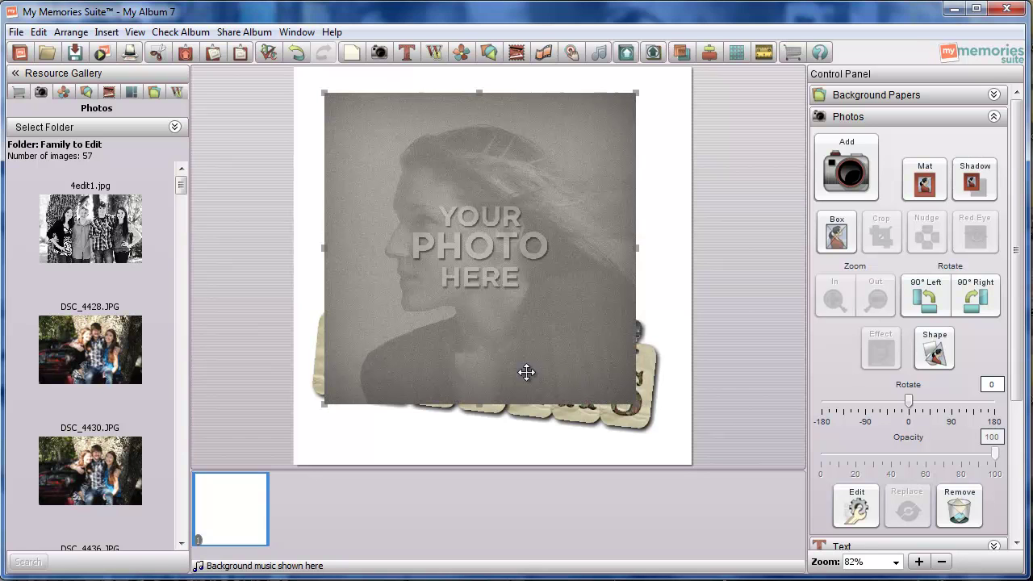
Fill the large photo box with DSC_4482BWedit.jpg from the Family to Edit folder.
left_click(184, 545)
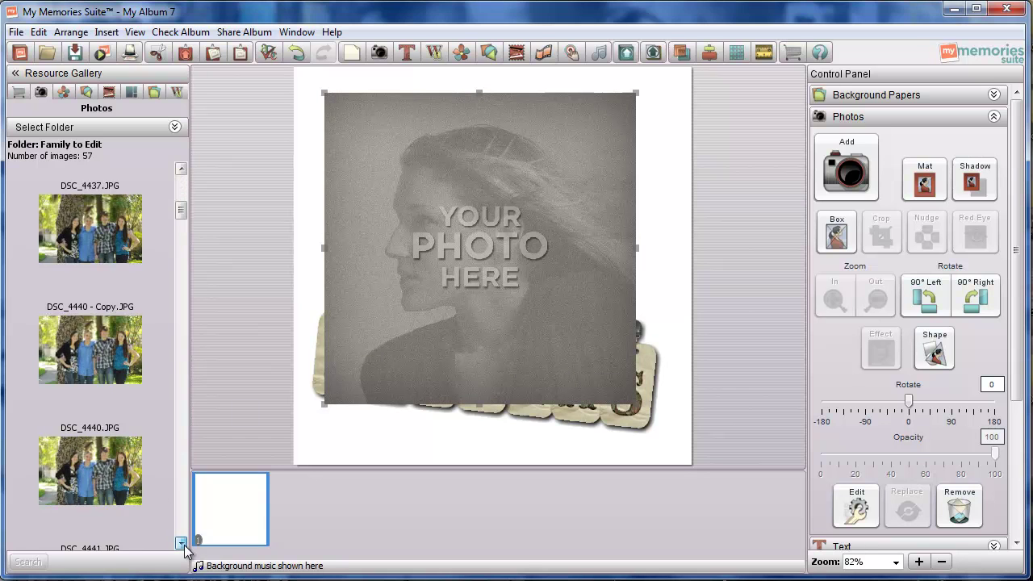
left_click(184, 545)
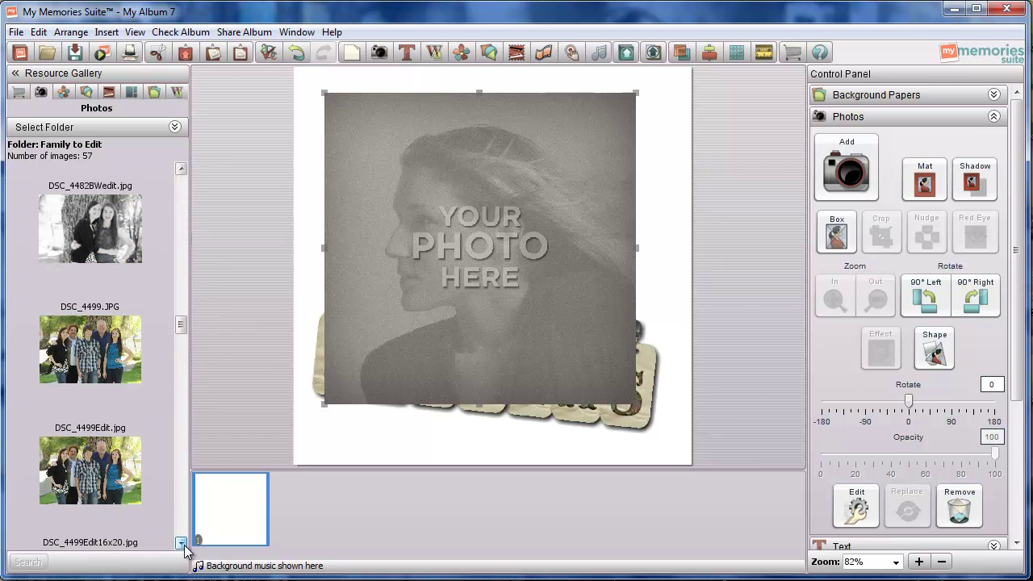
left_click_drag(113, 267, 436, 218)
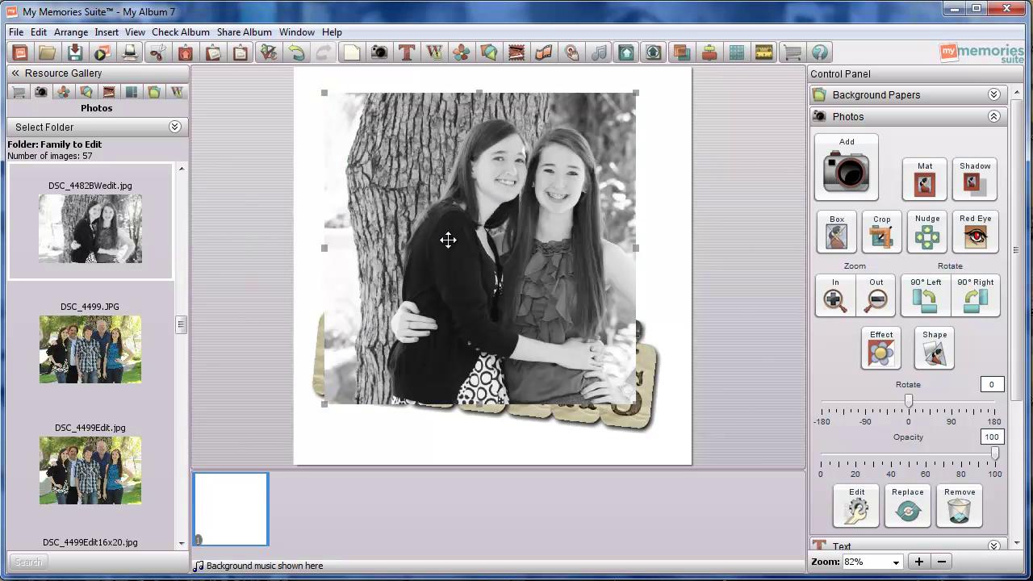
Zoom in on the photo inside its box and reposition it so both girls are well framed.
left_click(834, 302)
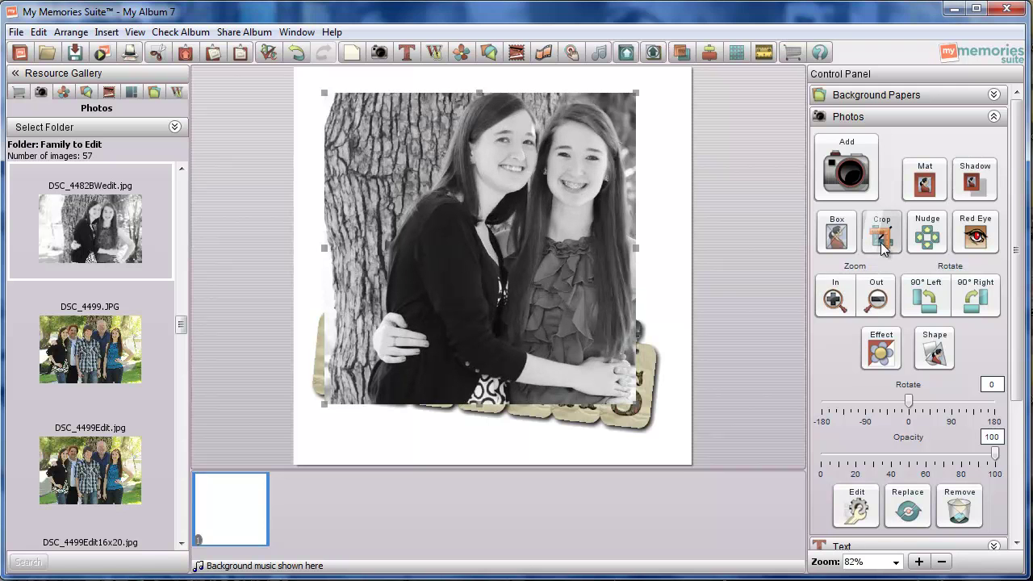
double_click(512, 272)
left_click_drag(511, 290, 534, 253)
left_click(832, 579)
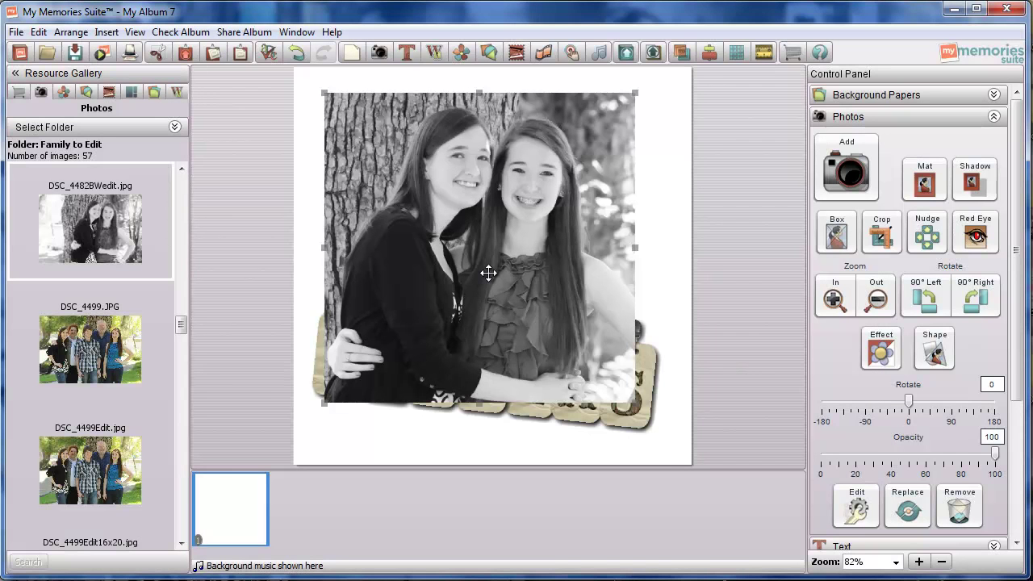
Send the photo behind the SISTERS title, then lower the title over the photo's bottom edge and rotate it nearly level.
right_click(488, 272)
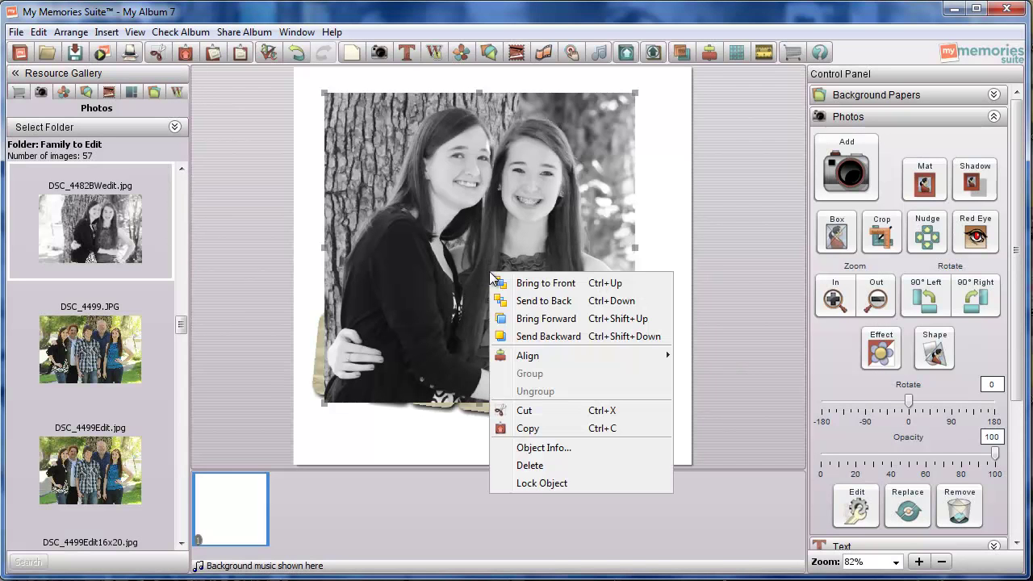
left_click(534, 301)
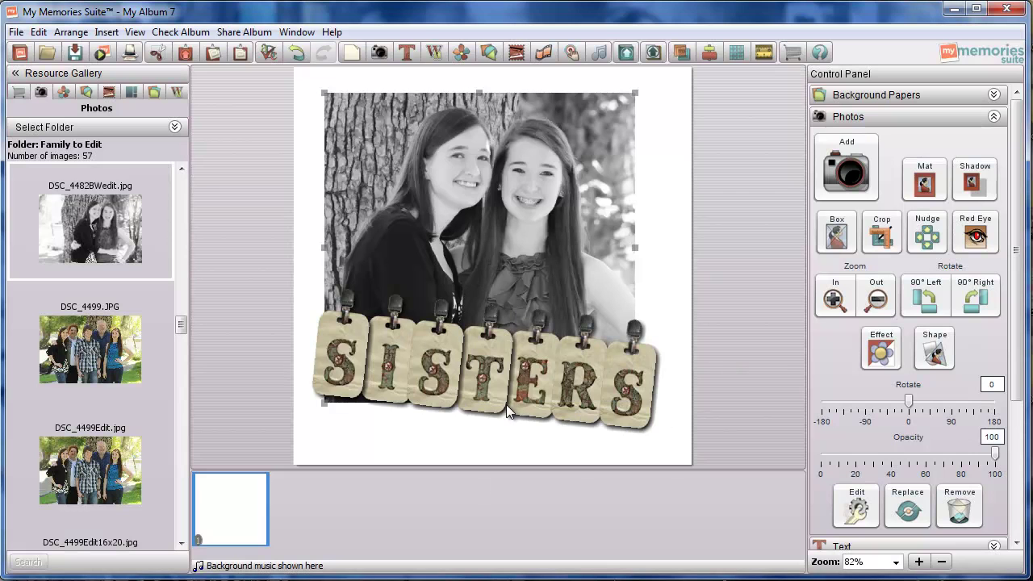
left_click_drag(507, 417, 508, 440)
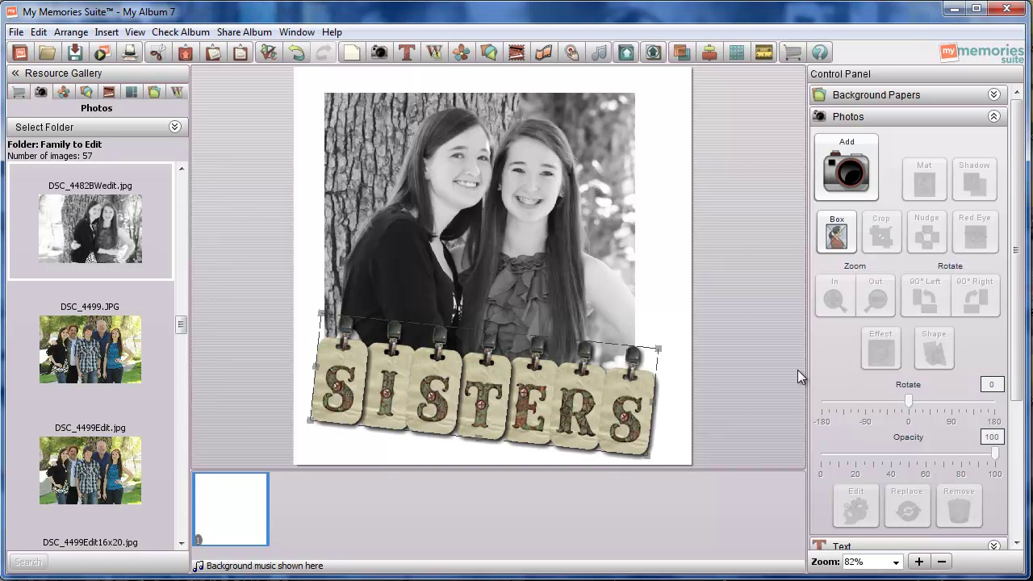
left_click_drag(656, 348, 657, 328)
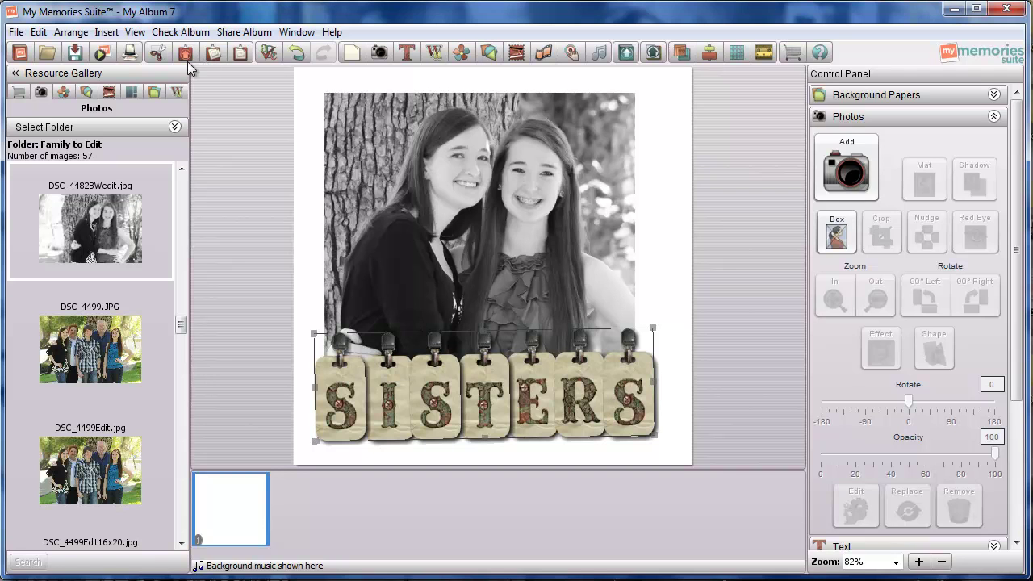
Add a blank second page and place a photo box and its duplicate side by side in the upper half.
left_click(349, 53)
left_click(653, 443)
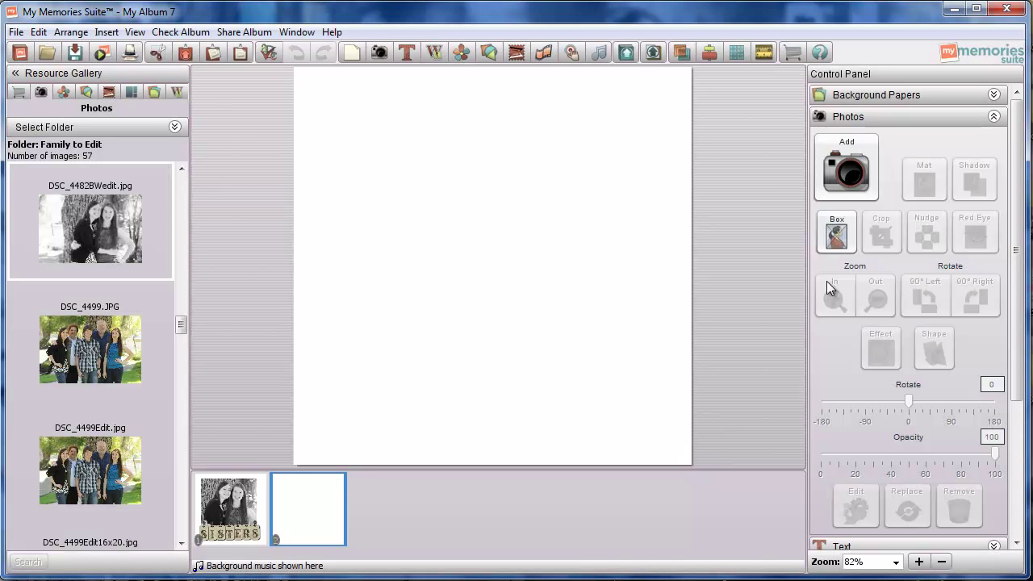
left_click(827, 241)
left_click_drag(470, 292, 383, 234)
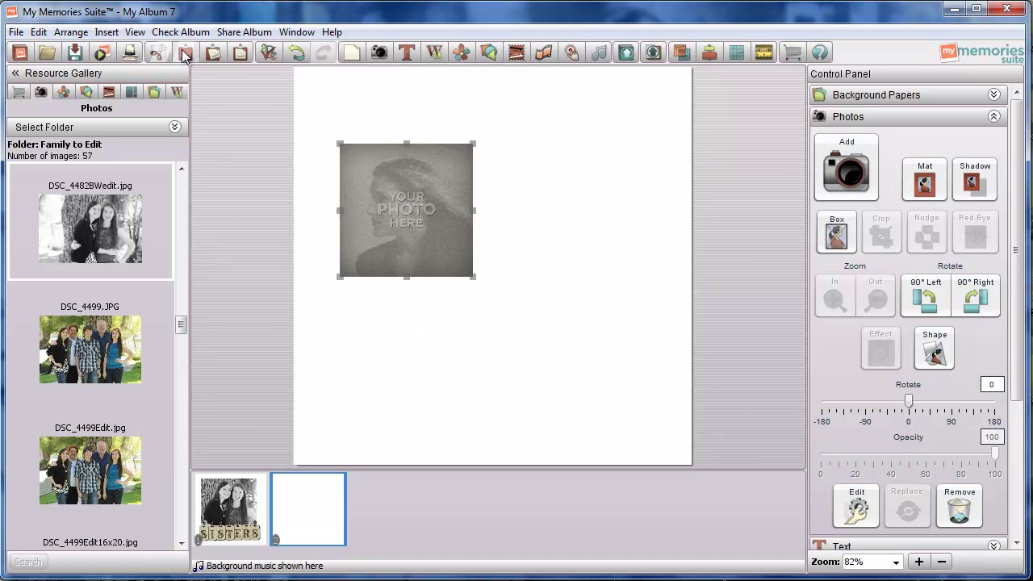
left_click(213, 53)
left_click_drag(542, 228, 551, 210)
Group the two photo boxes and place a duplicate of the pair below them to form a two-by-two grid.
left_click(413, 252, "shift")
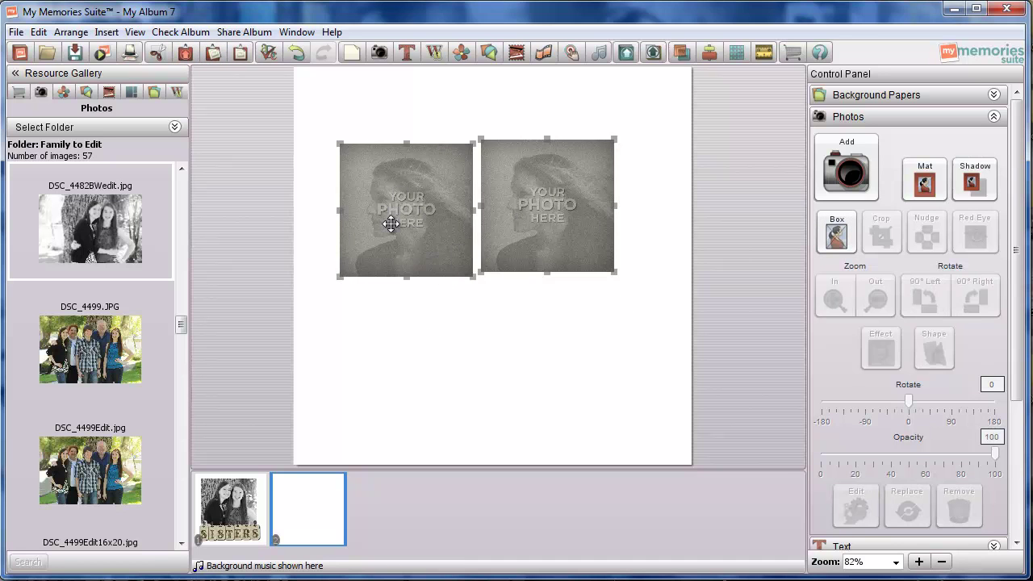
key("ctrl+g")
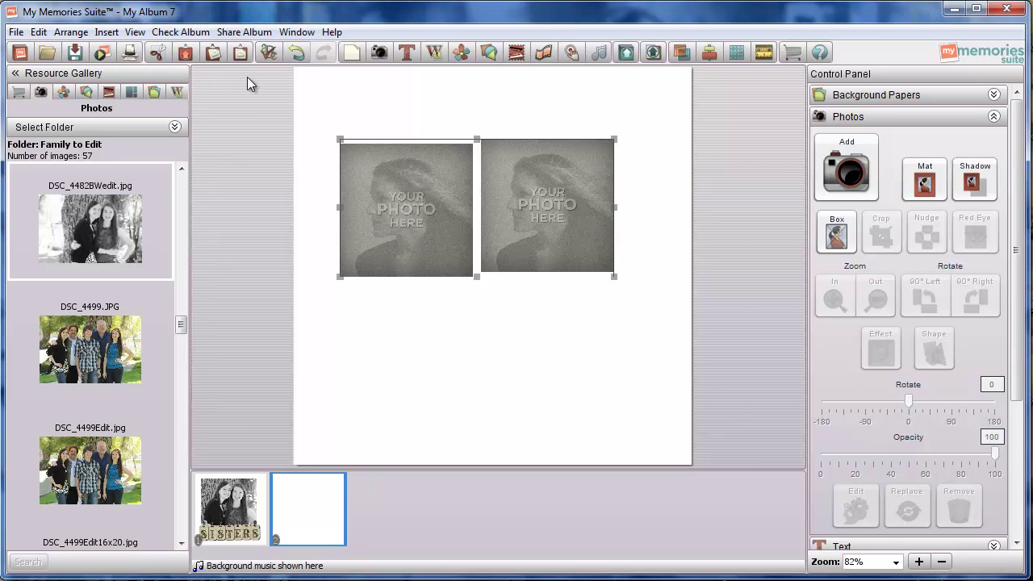
left_click(213, 53)
left_click_drag(417, 191, 421, 337)
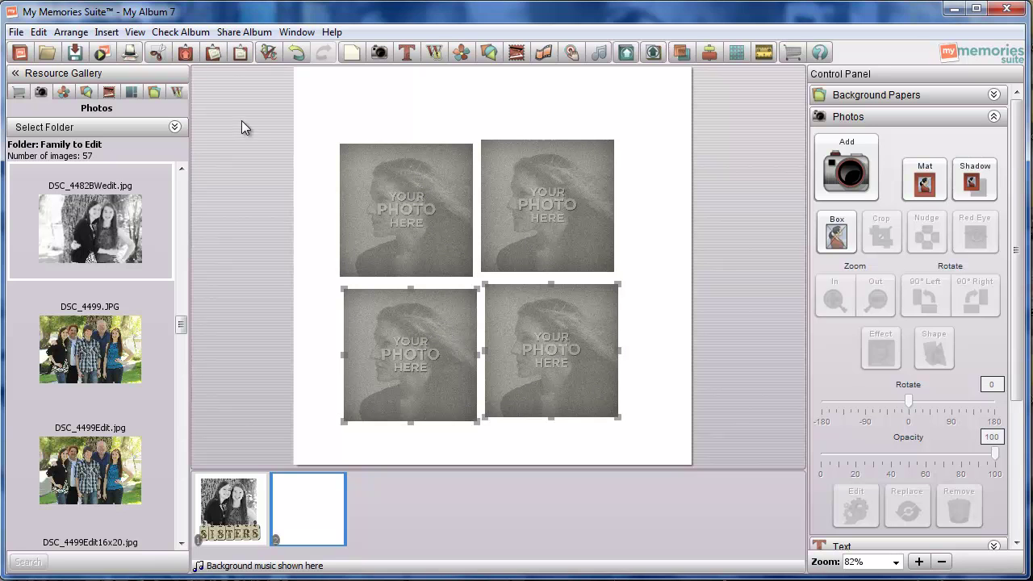
Ungroup the upper pair of photo boxes and clear the selection.
left_click(75, 33)
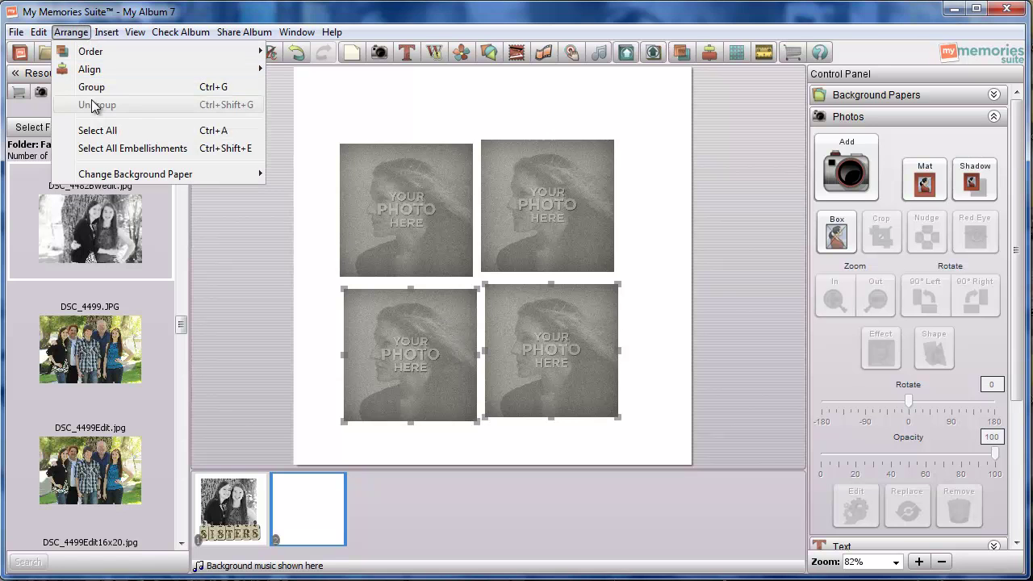
left_click(421, 214)
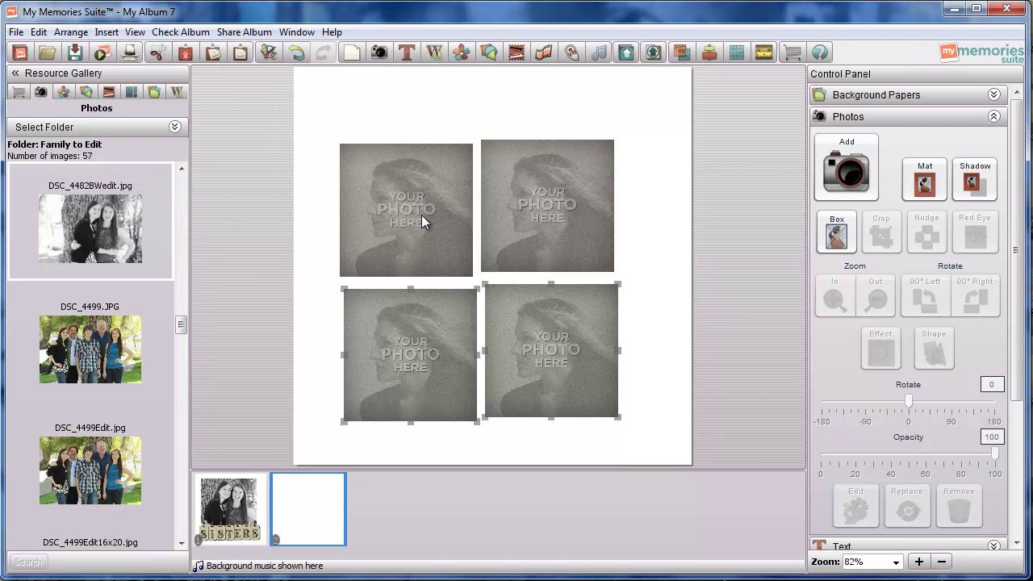
left_click(456, 209)
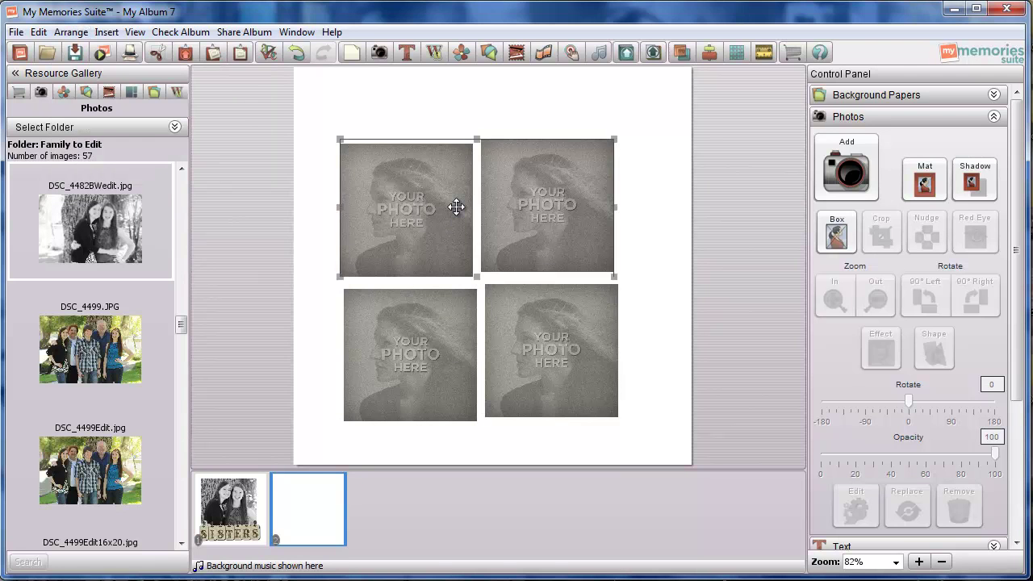
left_click(412, 120)
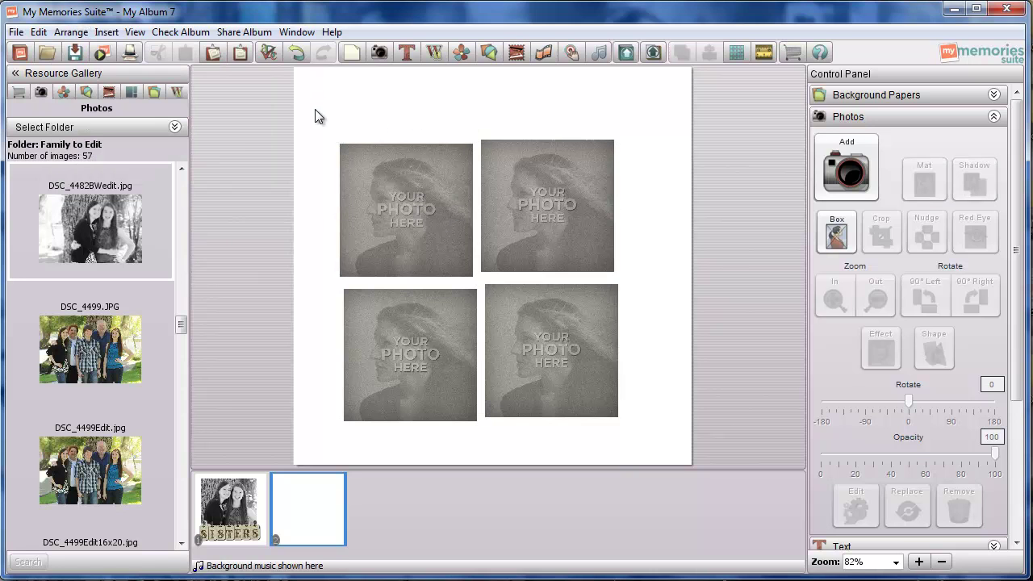
left_click_drag(316, 119, 653, 437)
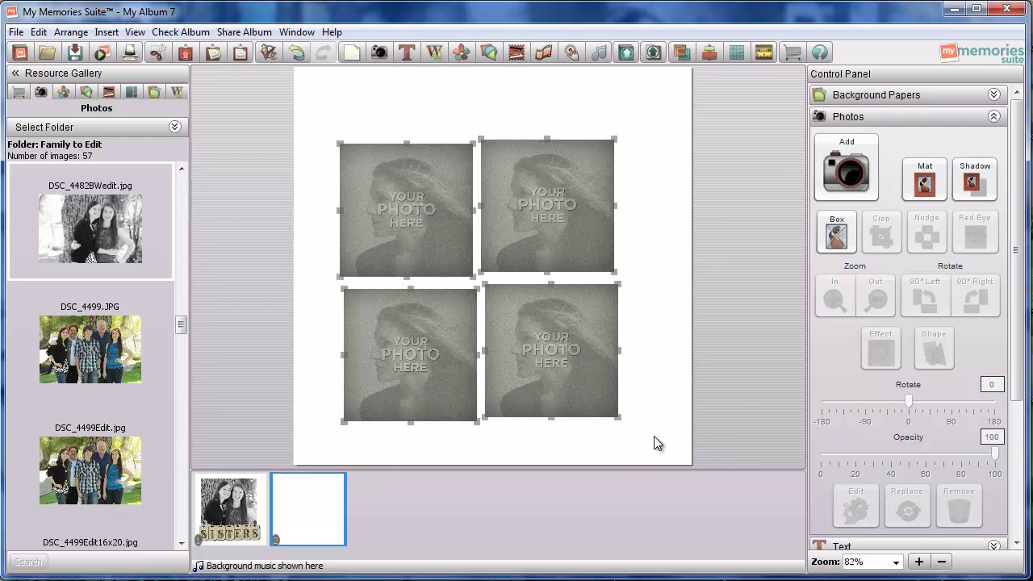
left_click(708, 53)
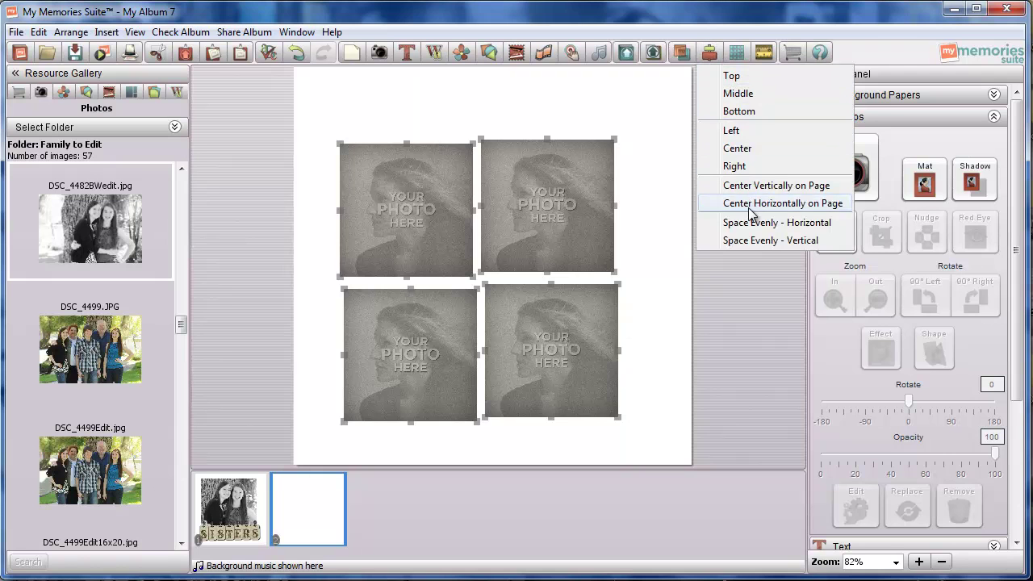
left_click(679, 223)
left_click(677, 224)
Align the top edges of the two upper photo boxes, and likewise those of the two lower photo boxes.
left_click(498, 218)
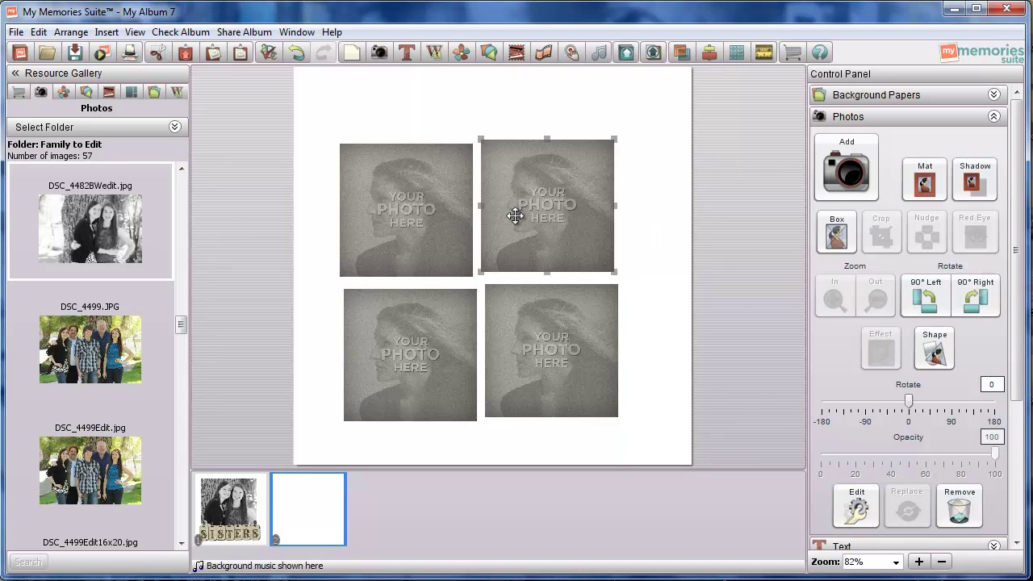
left_click(443, 220, "shift")
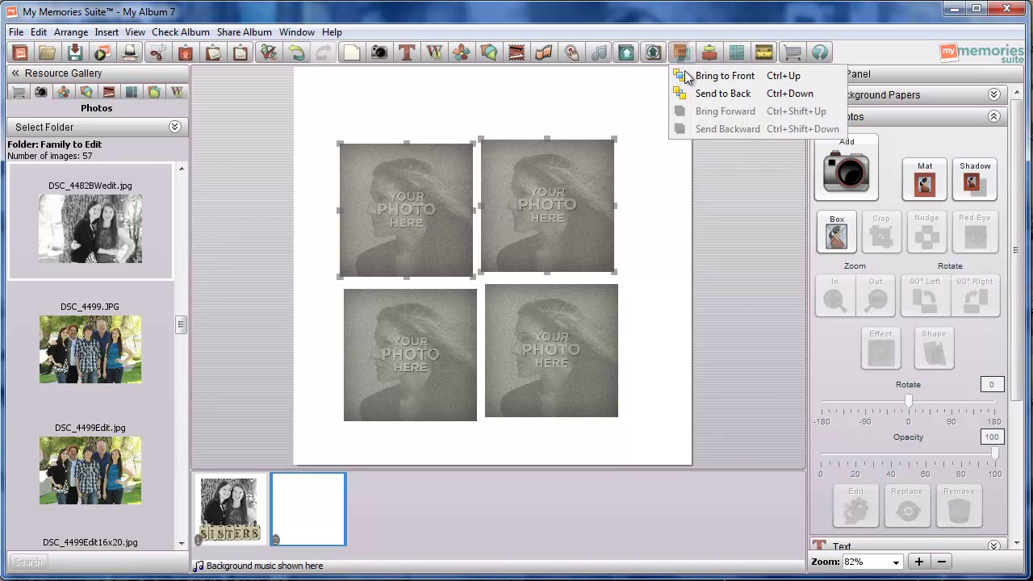
mouse_move(712, 54)
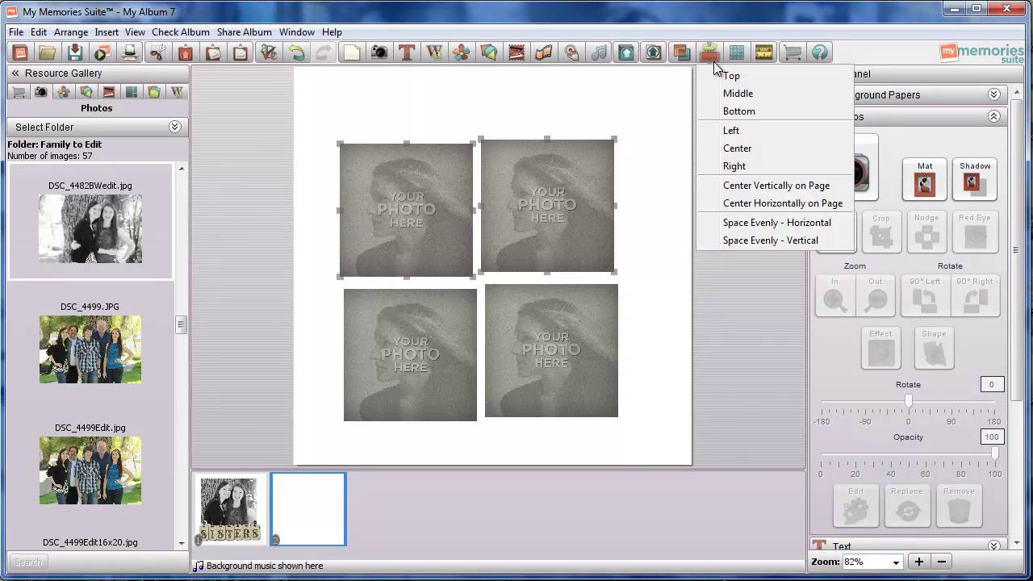
left_click(726, 75)
left_click(439, 336)
left_click(499, 338, "shift")
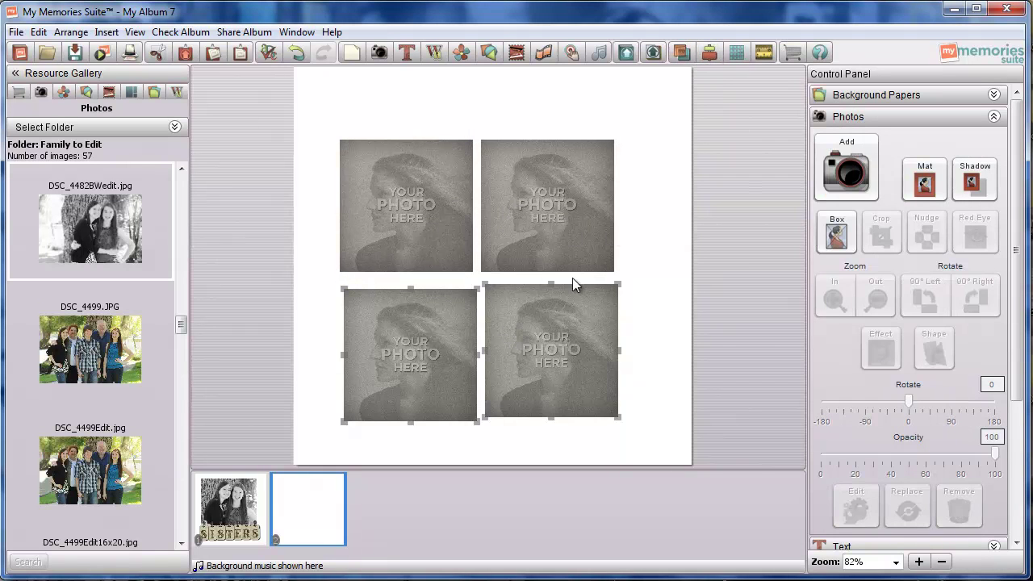
mouse_move(710, 53)
left_click(726, 78)
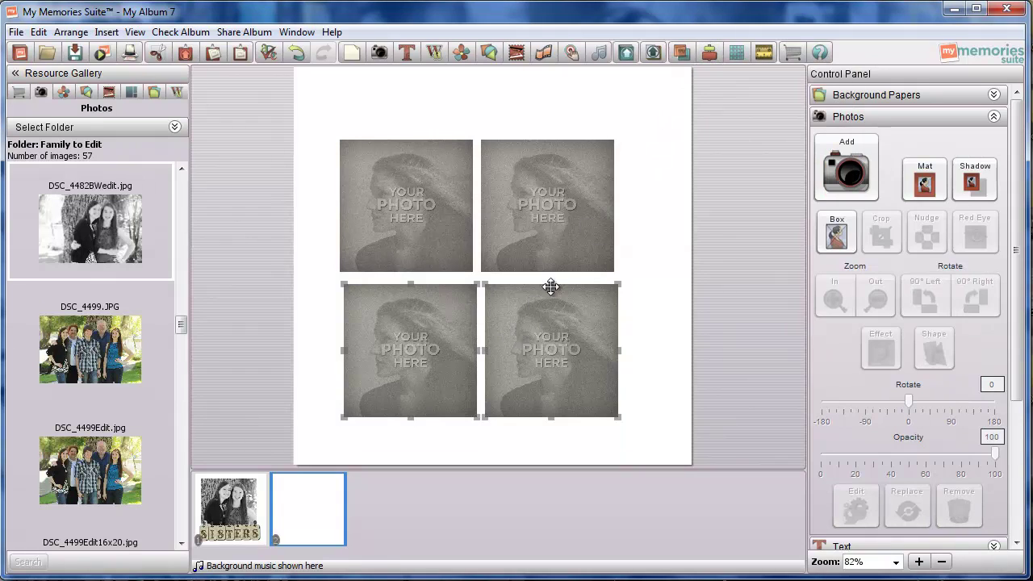
Group each row of photo boxes as a pair and shift the upper pair slightly closer to the lower one.
left_click(411, 209)
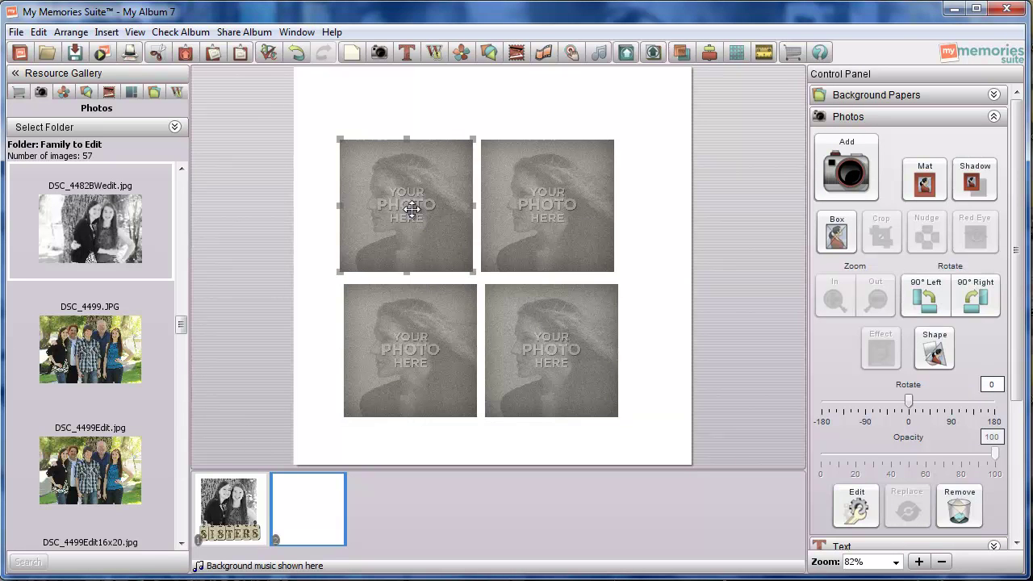
left_click_drag(332, 107, 633, 278)
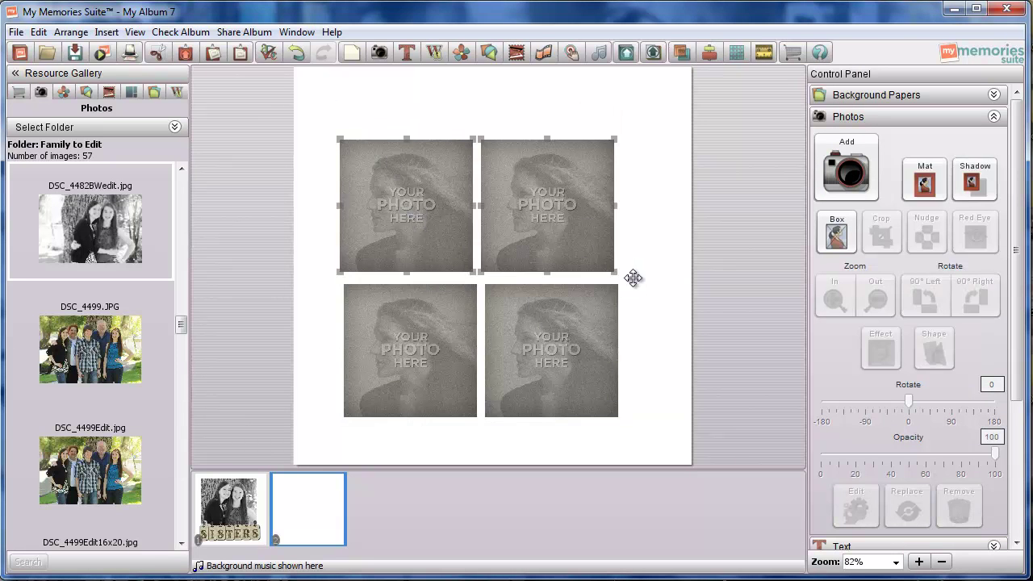
left_click(307, 313)
left_click_drag(368, 300, 643, 426)
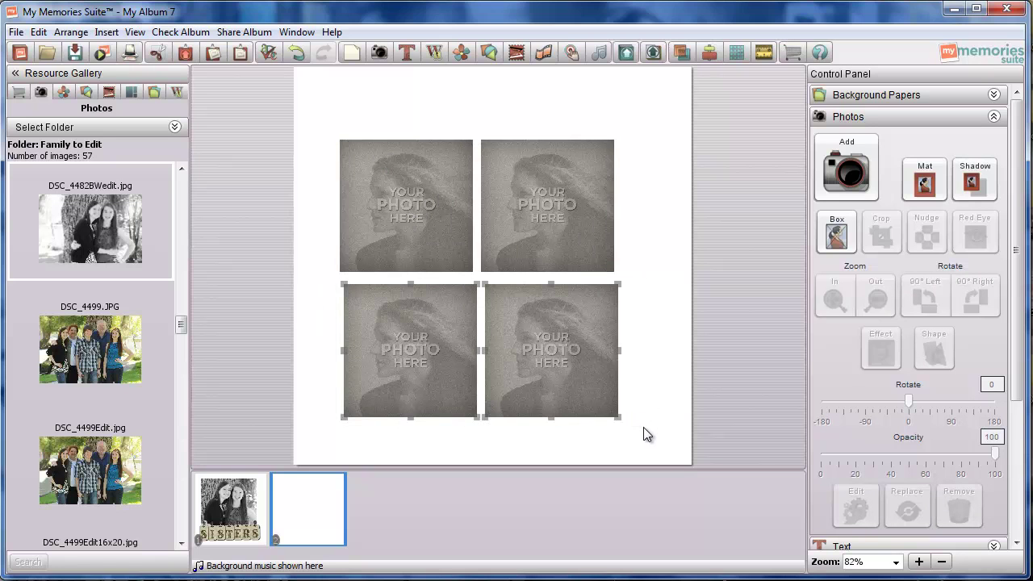
left_click(432, 248)
mouse_move(433, 248)
left_mouse_down()
mouse_move(438, 258)
mouse_move(437, 245)
left_mouse_up()
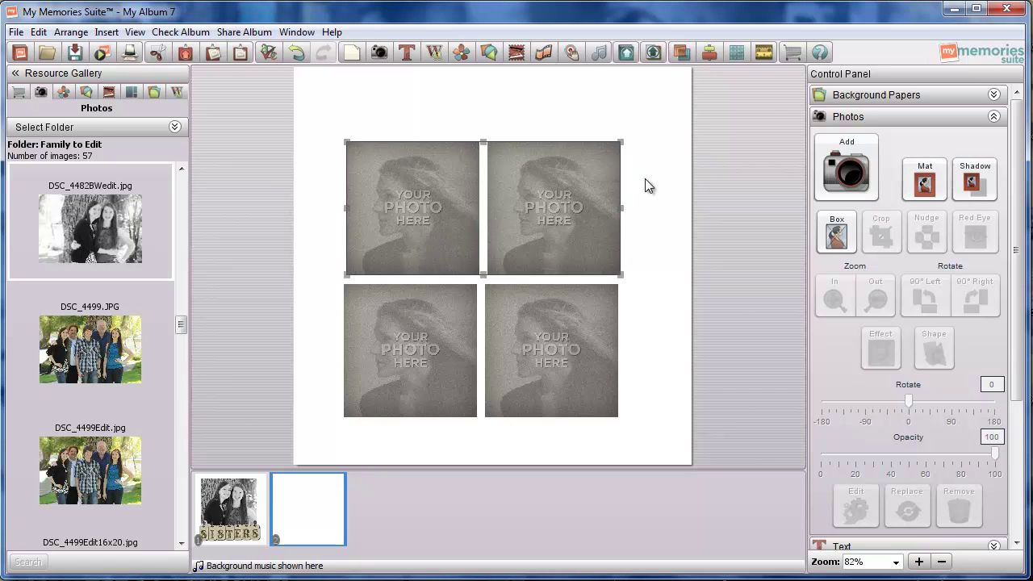
Align the left edges of the upper and lower grouped pairs and clear the selection.
left_click(707, 55)
left_click(406, 319)
left_click(407, 319)
left_click(465, 212, "shift")
left_click(707, 55)
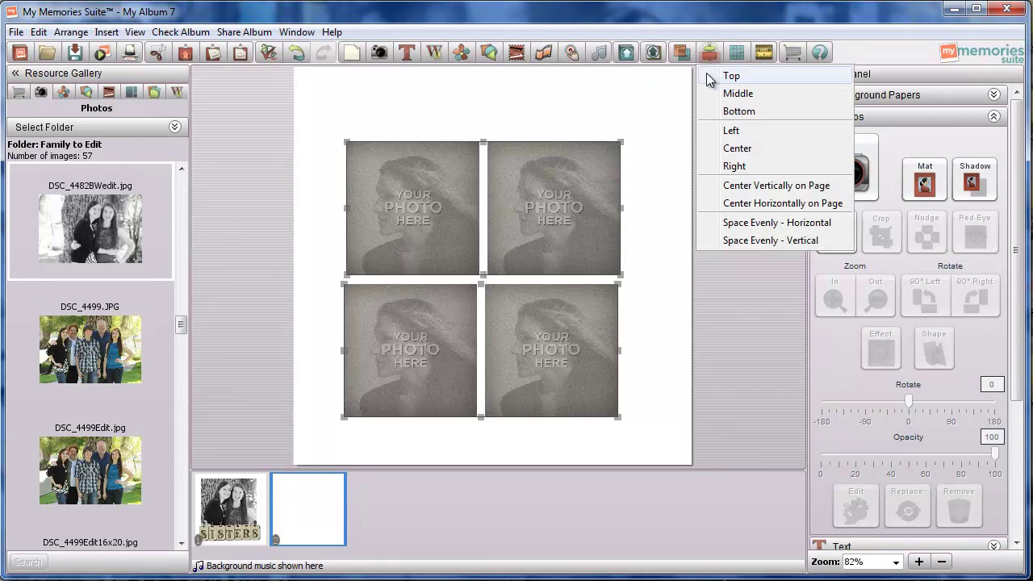
left_click(726, 130)
left_click(642, 247)
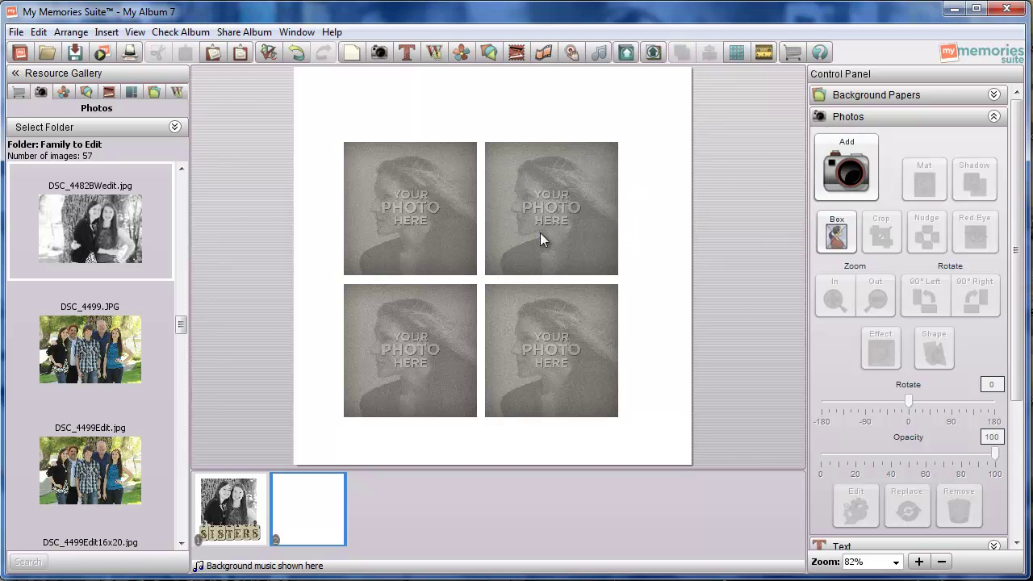
Group all four photo boxes into one grid and enlarge it to nearly fill the page with even margins.
left_click_drag(334, 130, 635, 425)
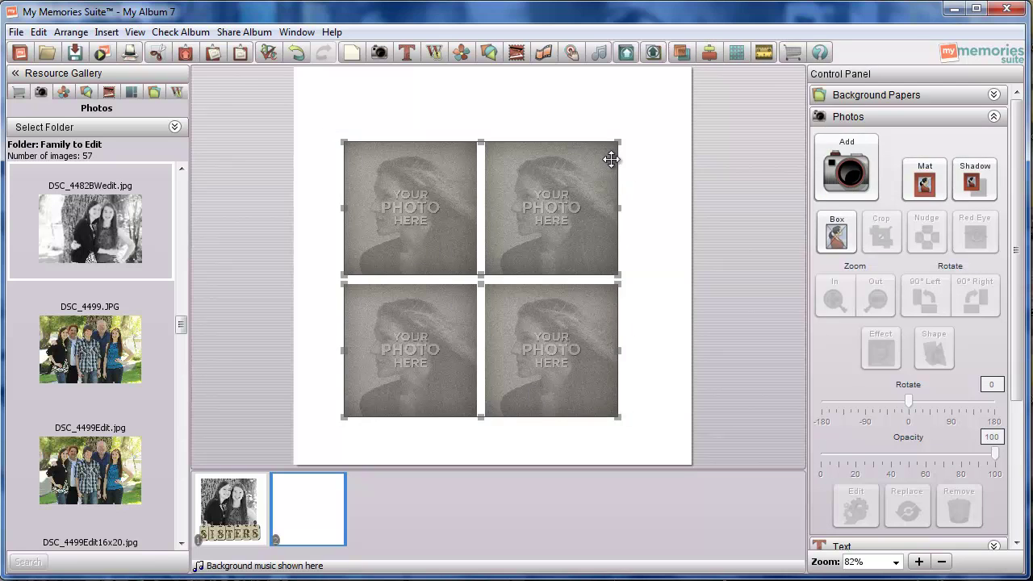
key("ctrl+g")
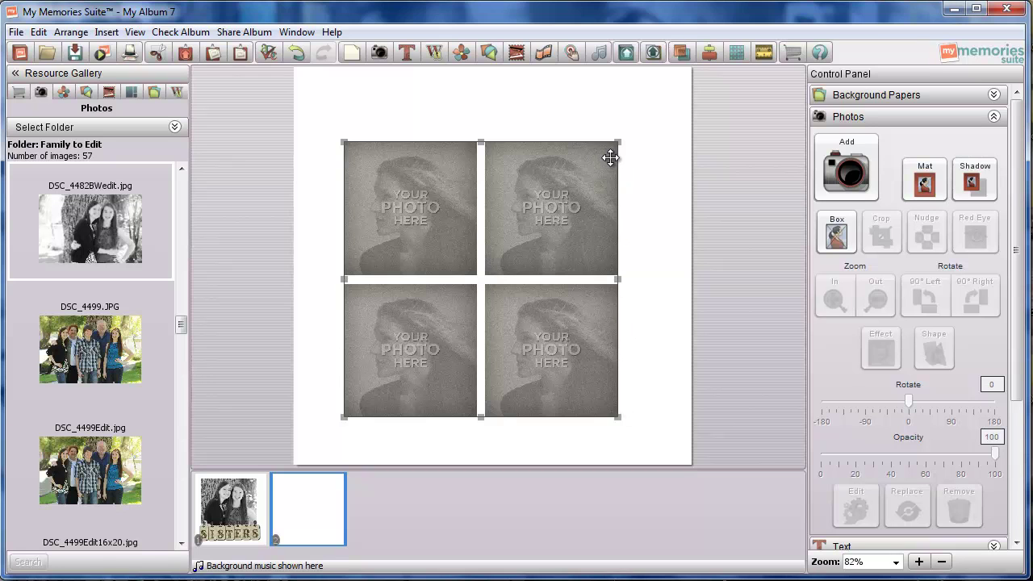
left_click_drag(617, 141, 676, 84)
left_click_drag(549, 195, 508, 184)
left_click_drag(635, 405, 674, 456)
Browse the ready-made photo layouts down to the four-photo designs for comparison with the custom grid.
left_click(127, 92)
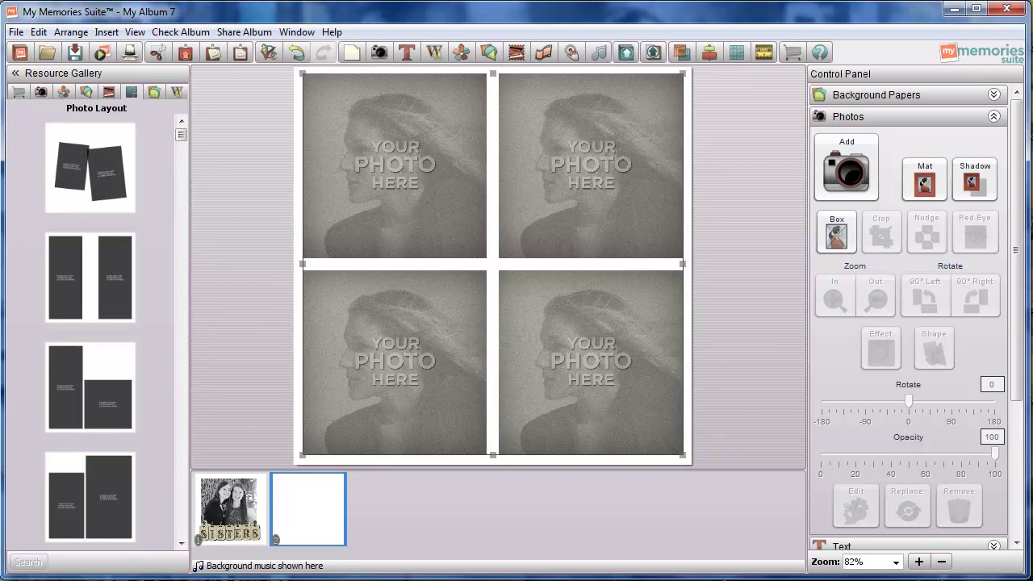
left_click(181, 543)
left_click(181, 543)
left_click(181, 543)
left_click(182, 543)
left_click(181, 543)
left_click(181, 543)
left_click(181, 543)
left_click(182, 543)
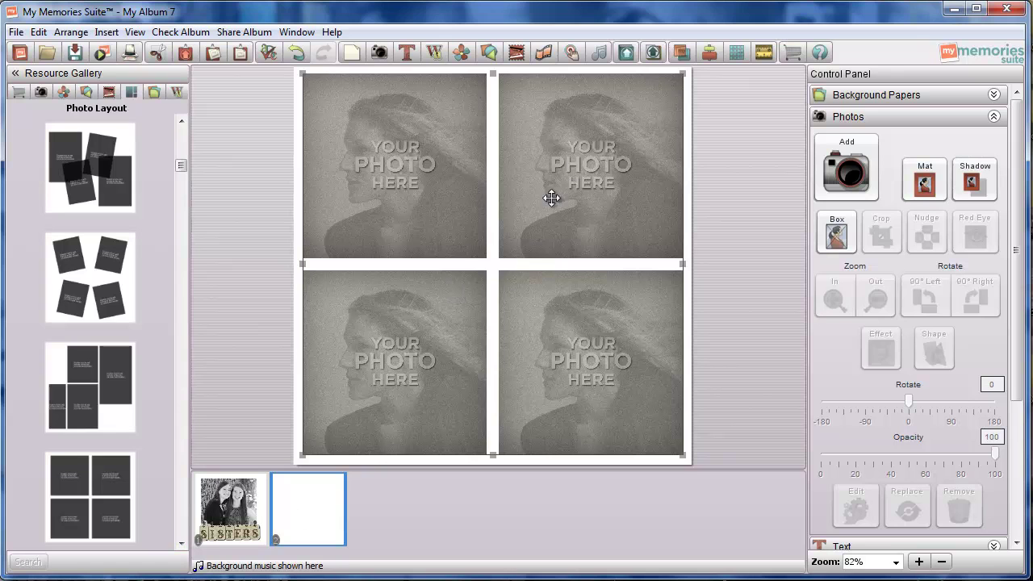
Shrink the grouped grid into the page's upper-left corner and rotate it to about -1 degree.
left_click_drag(683, 72, 428, 303)
left_click_drag(397, 344, 395, 119)
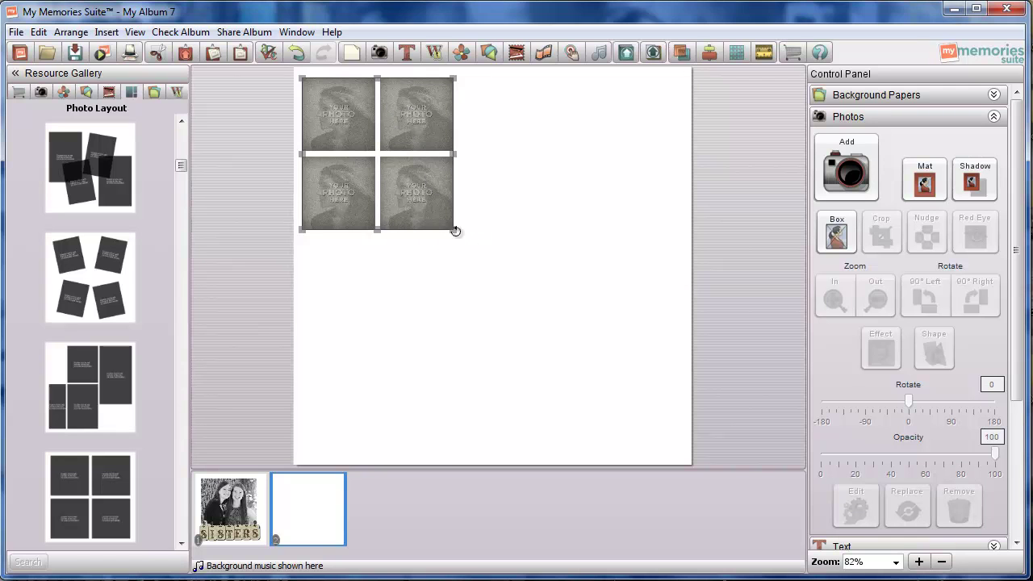
left_click_drag(455, 231, 434, 209)
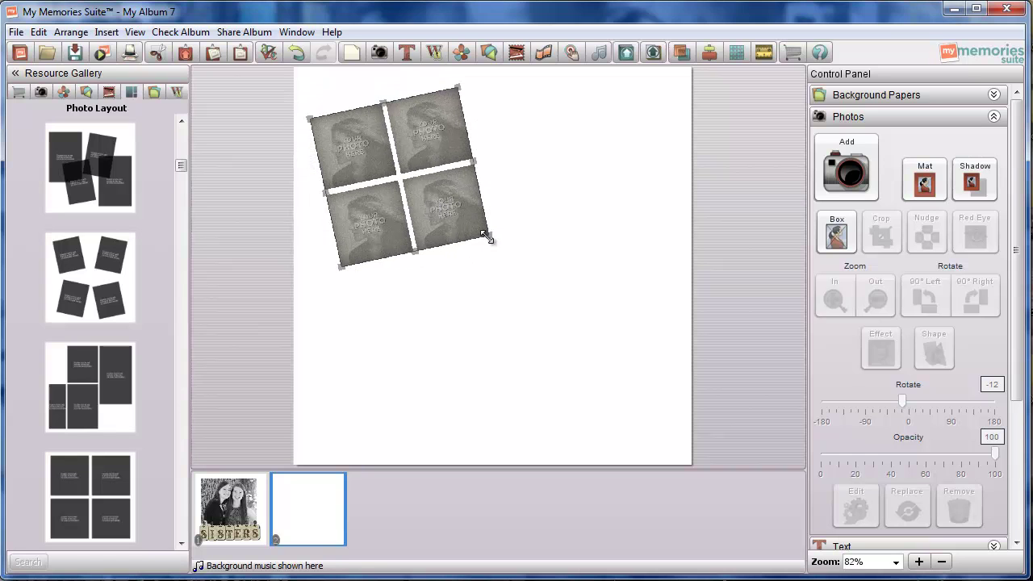
mouse_move(485, 234)
left_mouse_down()
mouse_move(464, 251)
mouse_move(474, 242)
left_mouse_up()
left_click(472, 284)
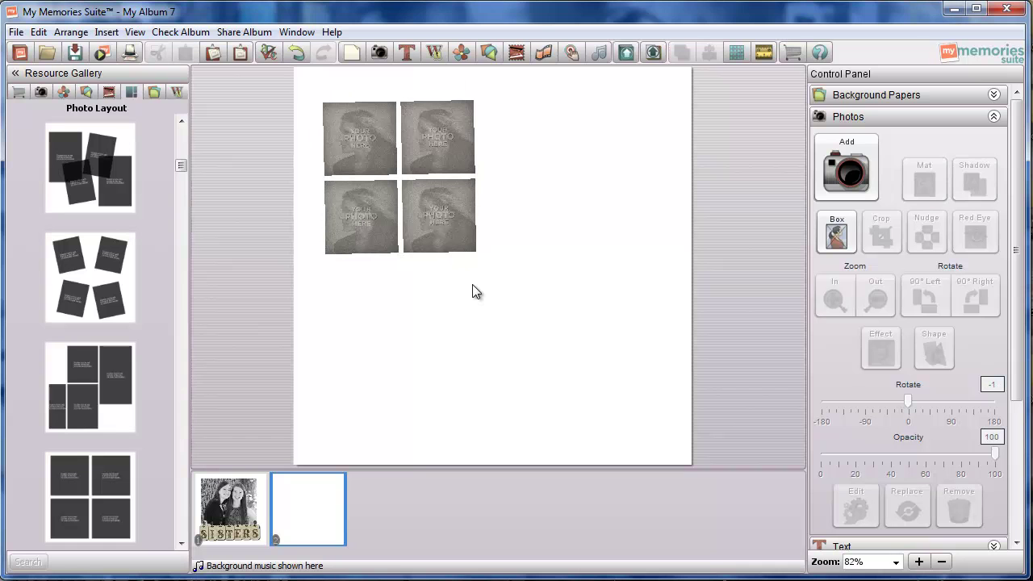
On the first page, group the photo with the SISTERS title and shrink the group toward the page's upper-left corner.
left_click(233, 514)
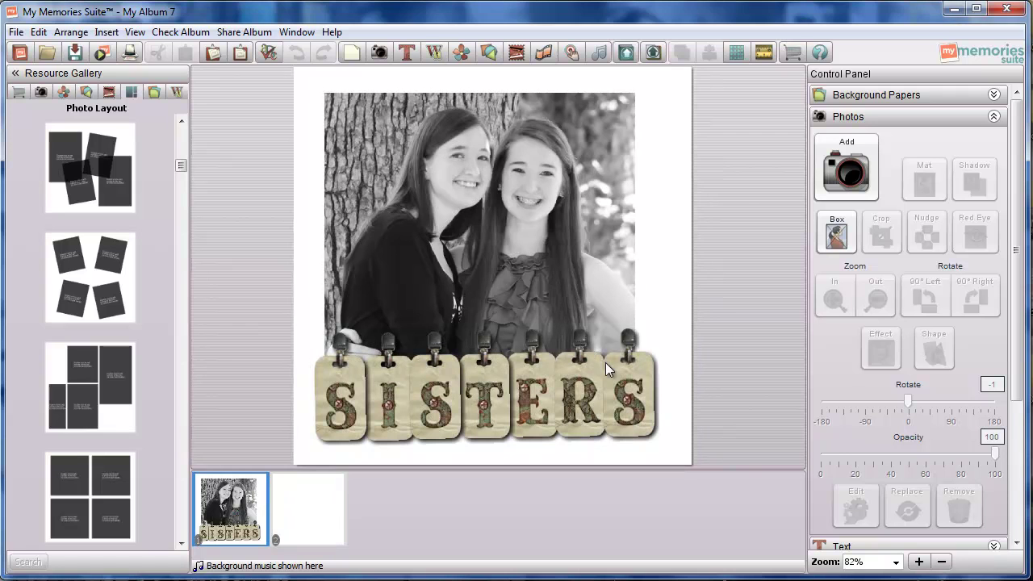
left_click(601, 384)
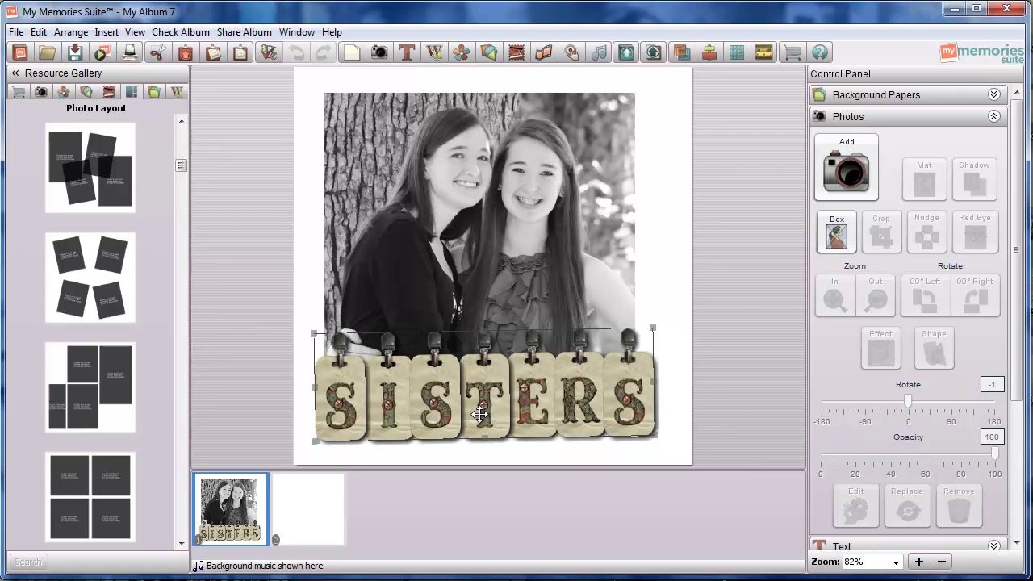
left_click(642, 228)
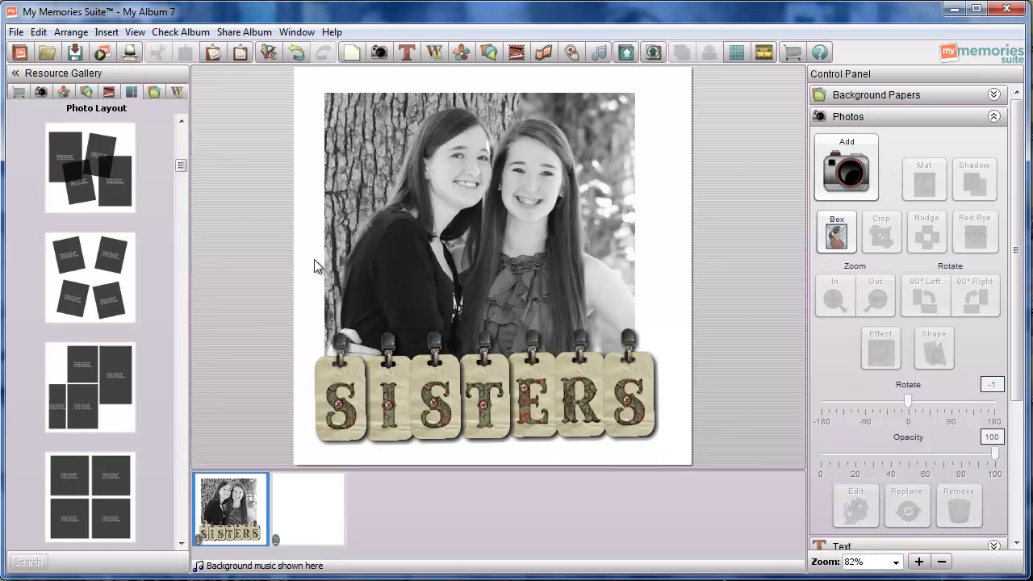
left_click_drag(310, 82, 661, 449)
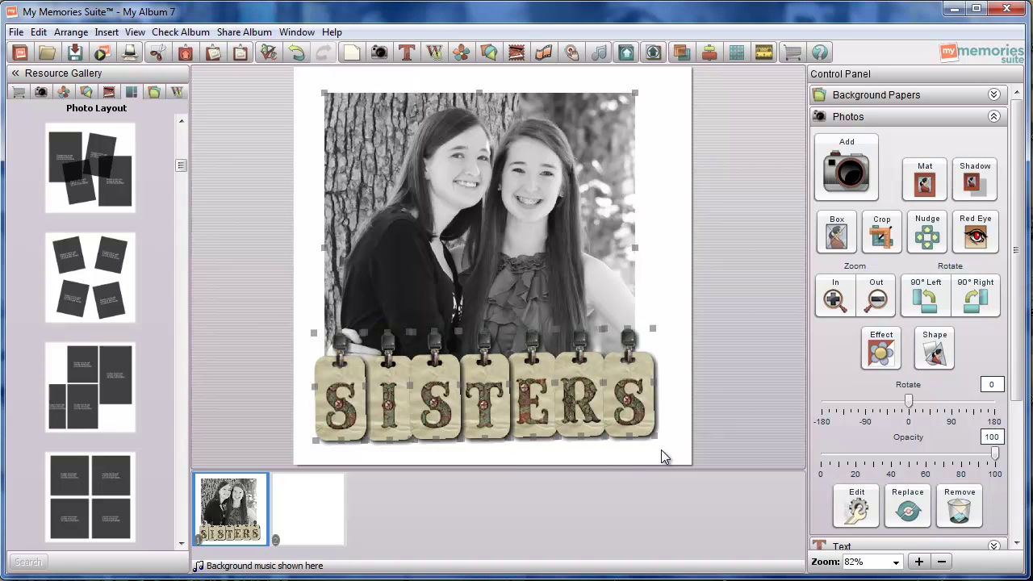
key("ctrl+g")
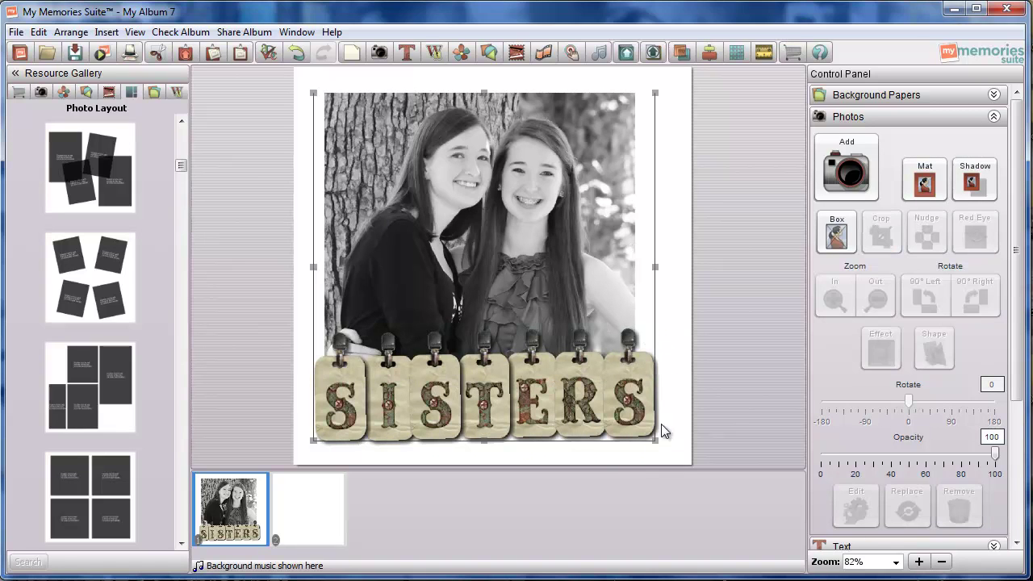
left_click_drag(654, 441, 515, 298)
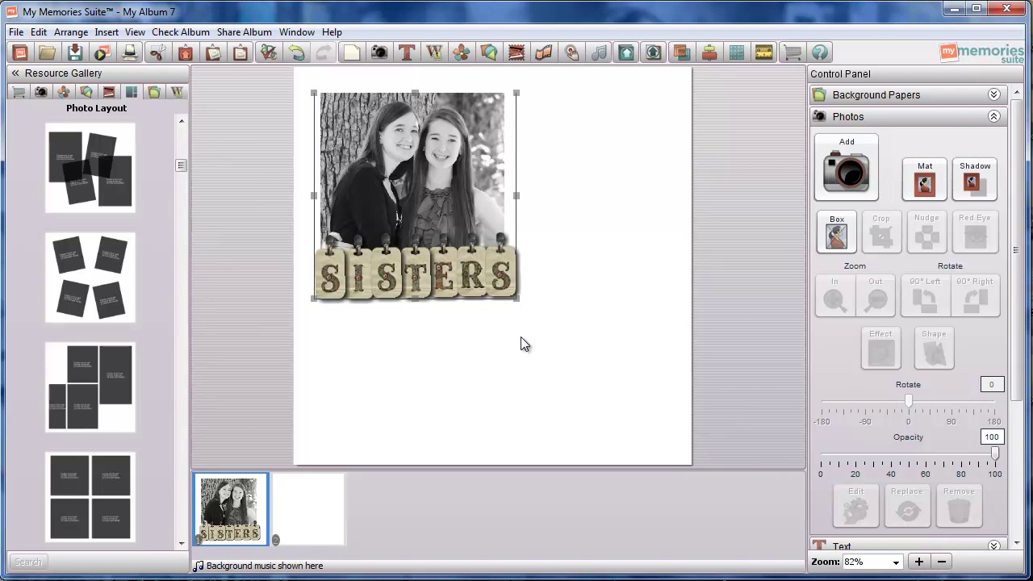
left_click(521, 338)
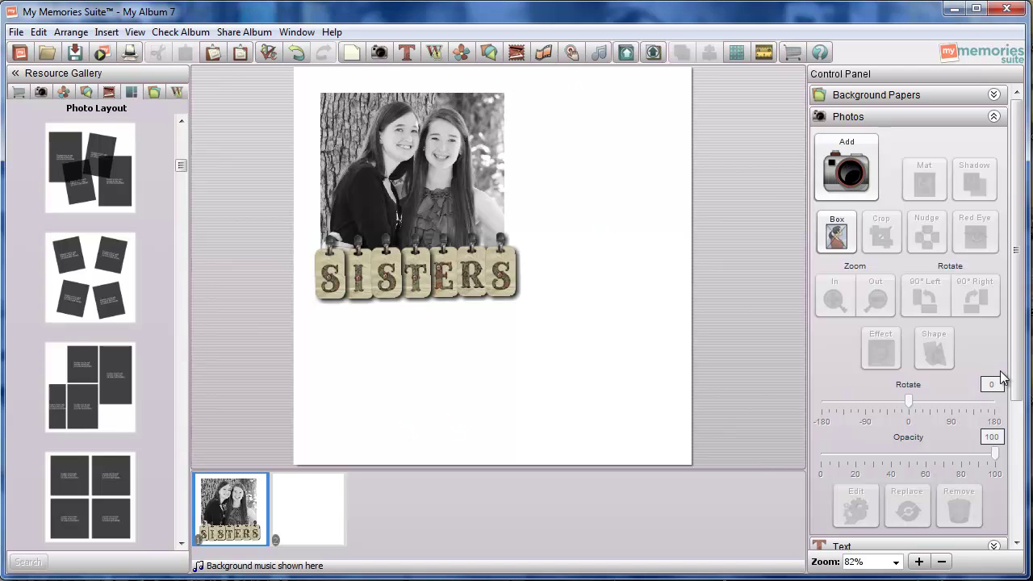
Open the embellishment chooser and expand the Kid Fun category down to its first Reach for the Stars card set.
left_click_drag(1017, 326, 1025, 479)
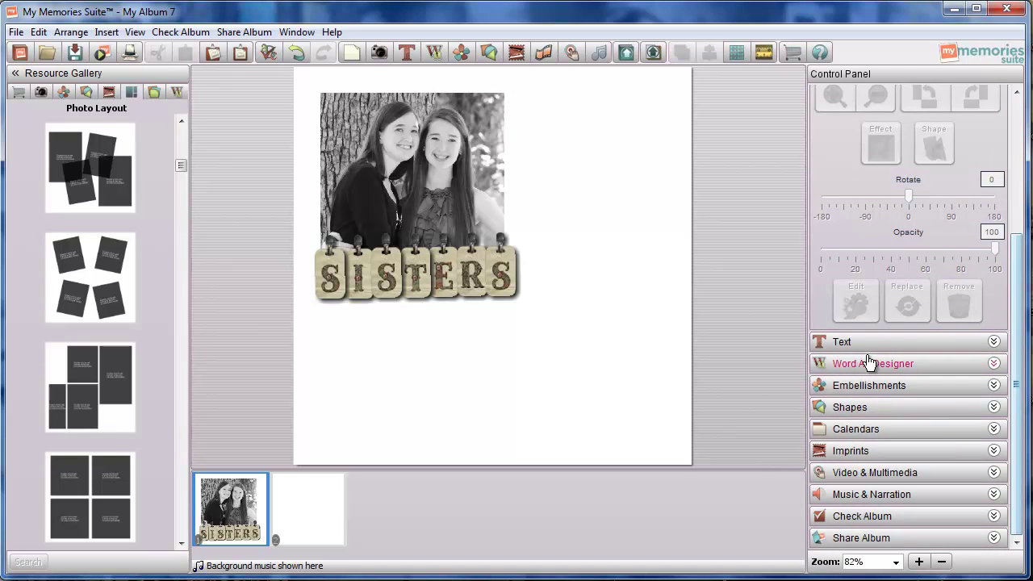
left_click(862, 386)
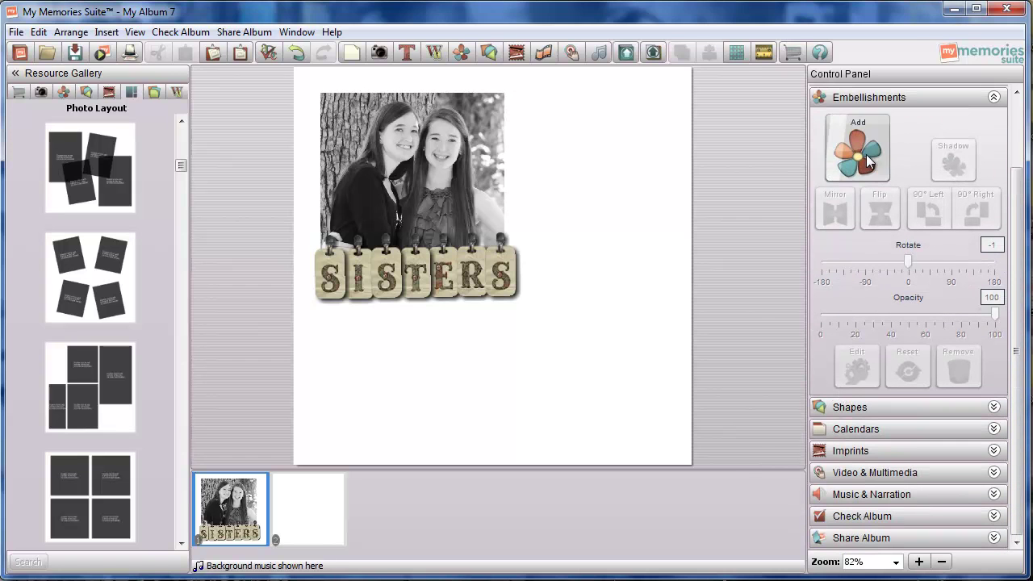
left_click(867, 161)
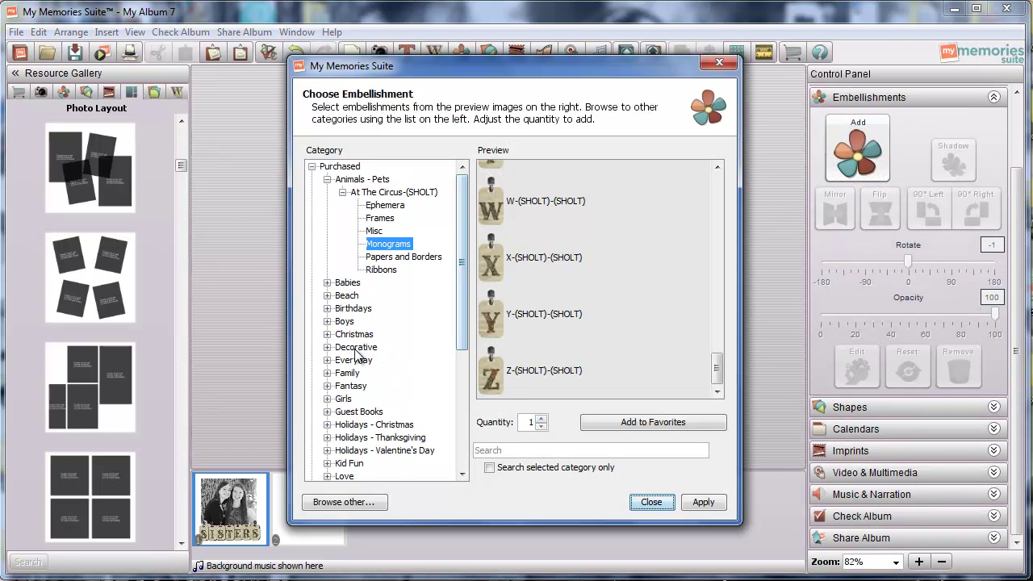
double_click(407, 428)
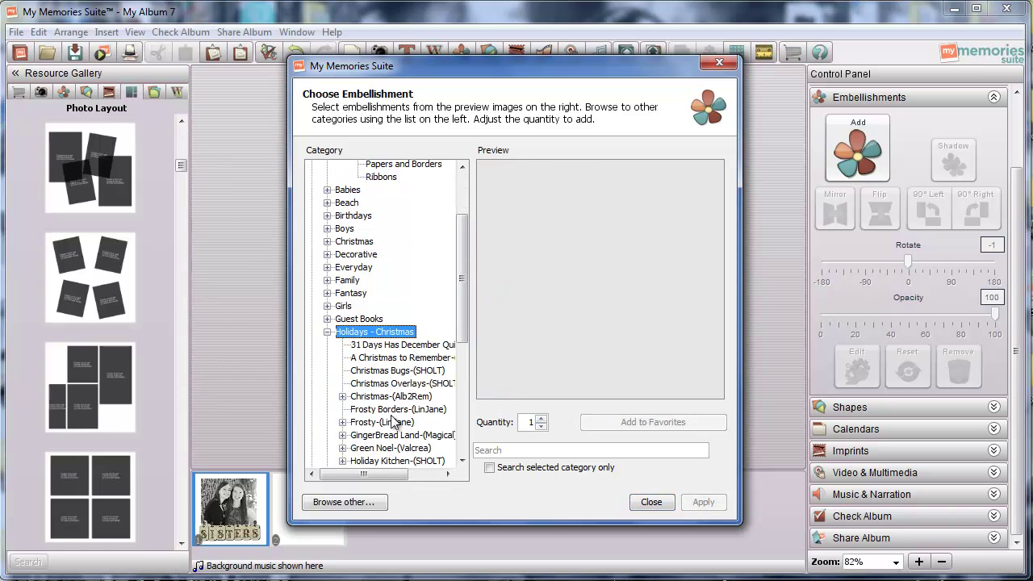
scroll(466, 327, "down", 3)
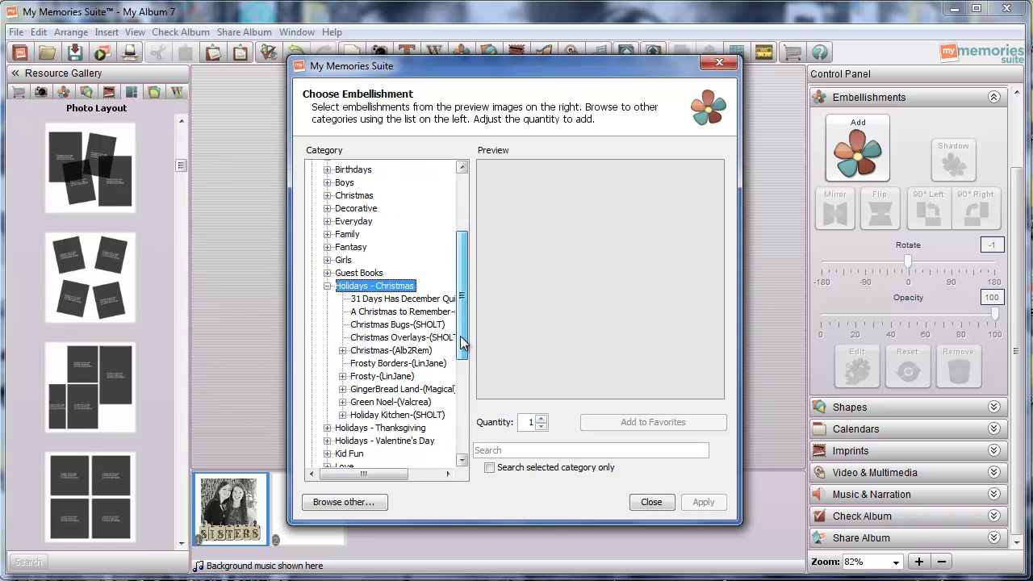
double_click(367, 374)
double_click(397, 386)
left_click(395, 398)
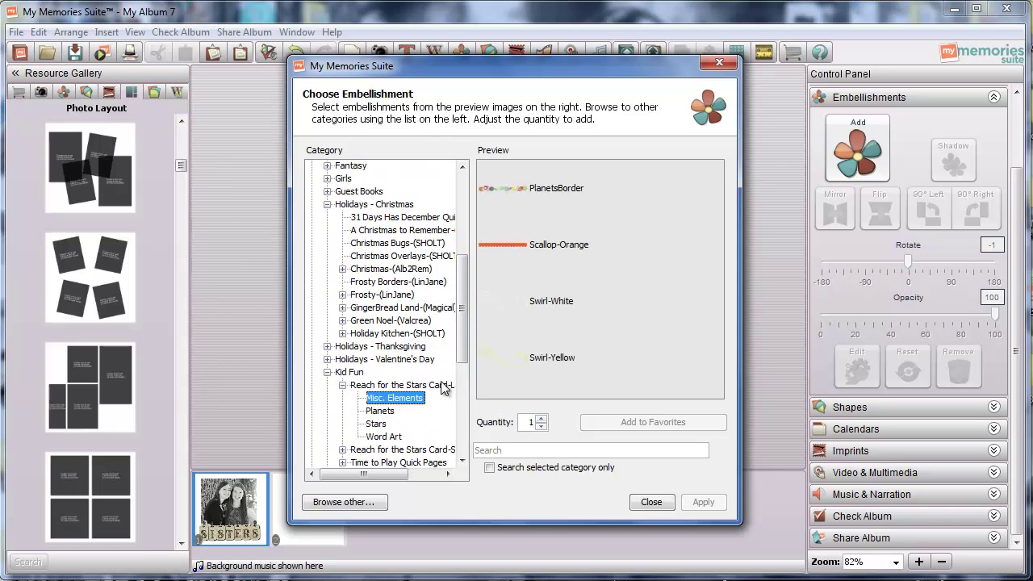
Add the Orange, Red and Yellow embellishments from the Planets category to the page, with quantity 1.
left_click(381, 411)
left_click(517, 185)
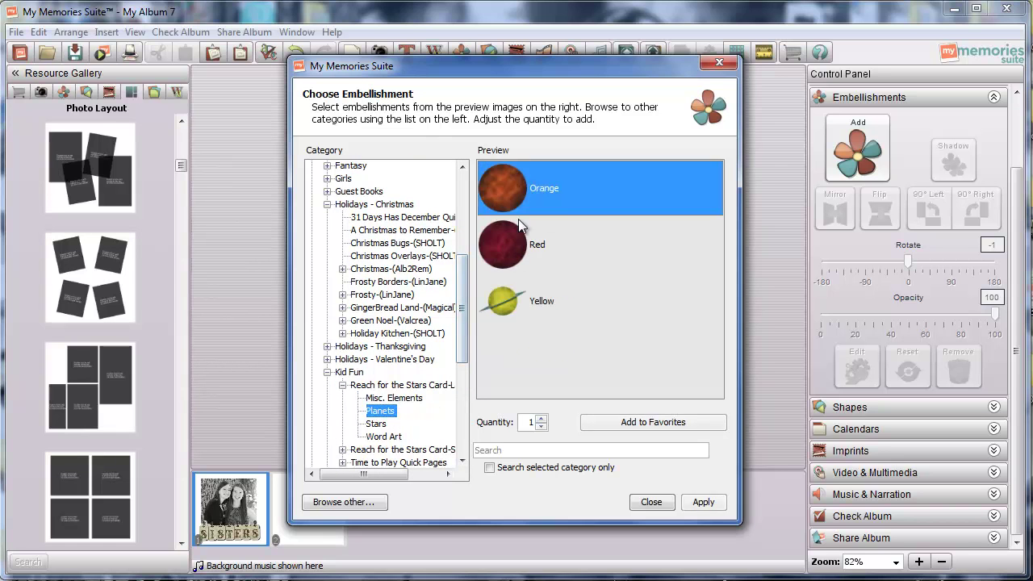
left_click(508, 244, "ctrl")
left_click(510, 314, "ctrl")
left_click(703, 501)
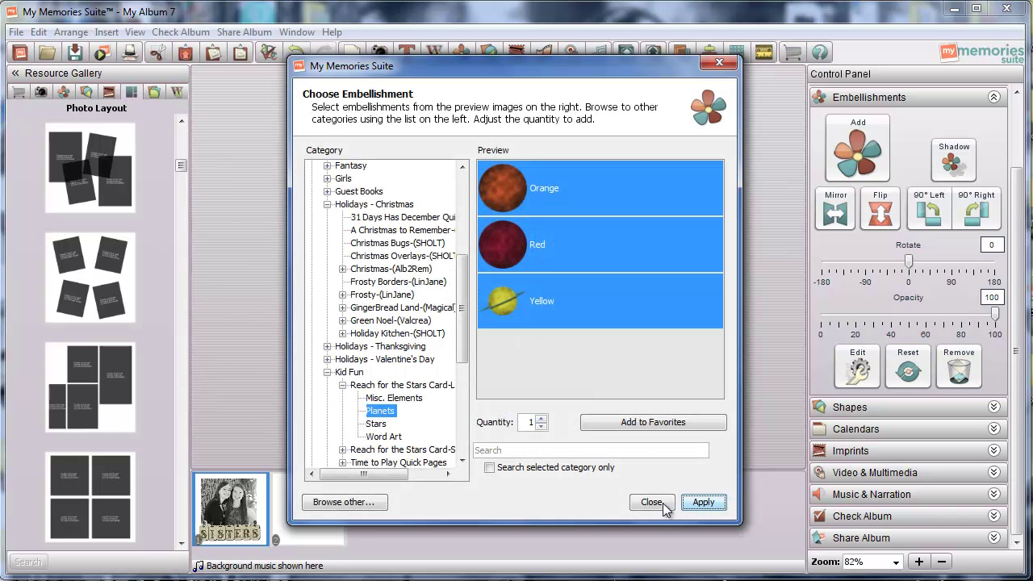
left_click(662, 505)
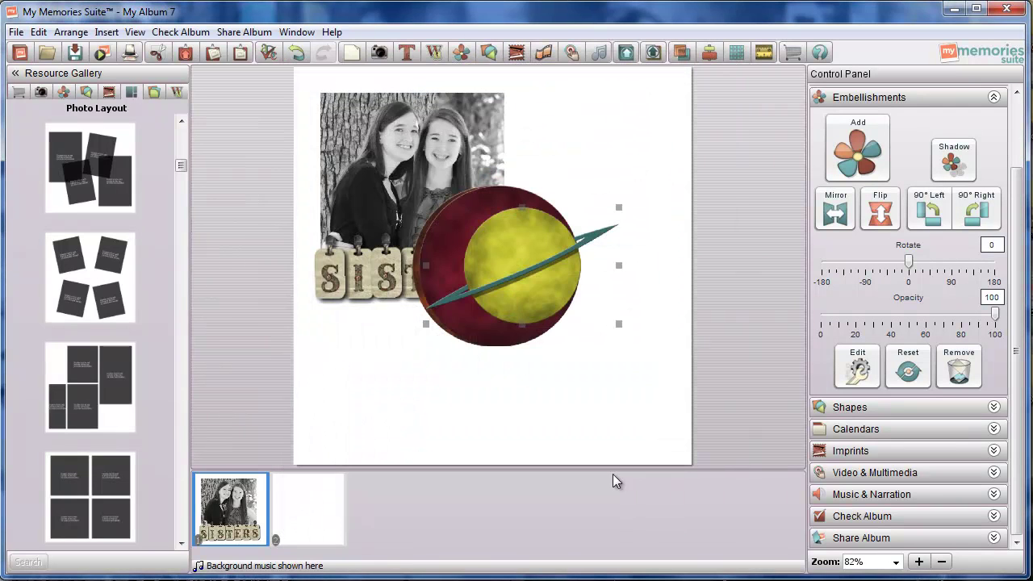
Move the yellow, red and orange planets into an overlapping cluster in the page's lower-right area.
left_click_drag(542, 319, 579, 385)
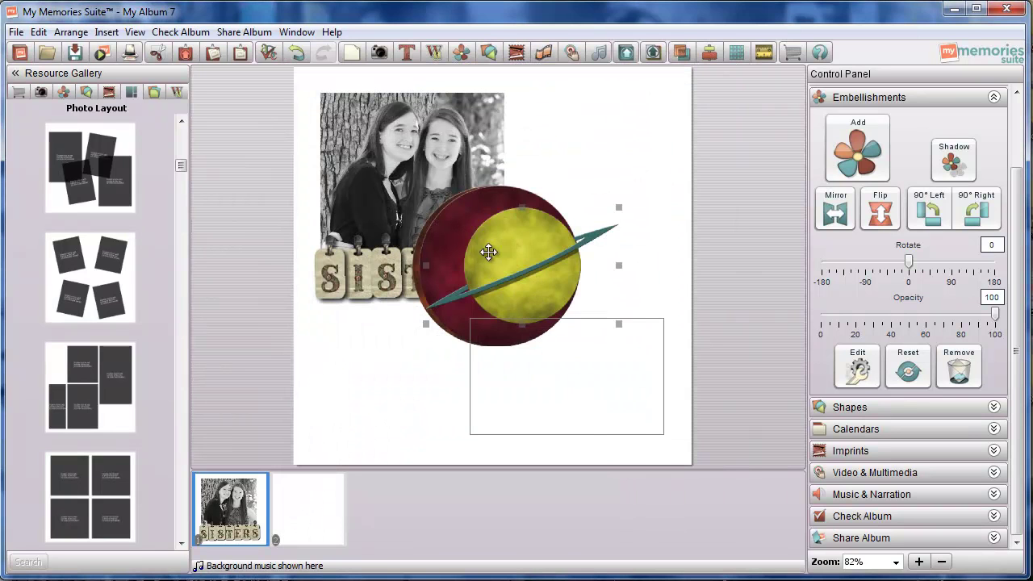
left_click_drag(489, 249, 526, 299)
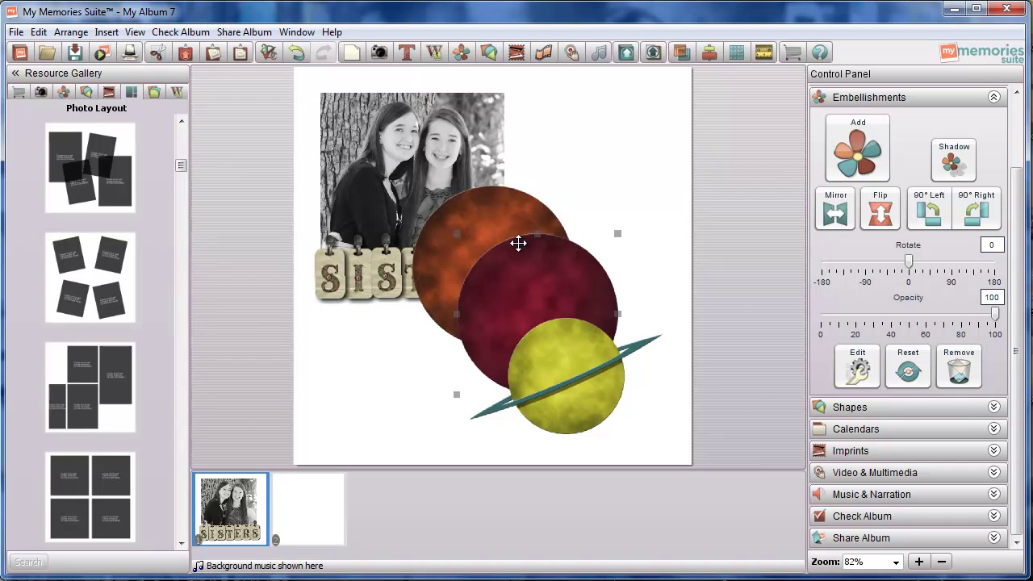
left_click_drag(445, 284, 505, 364)
left_click_drag(526, 447, 526, 447)
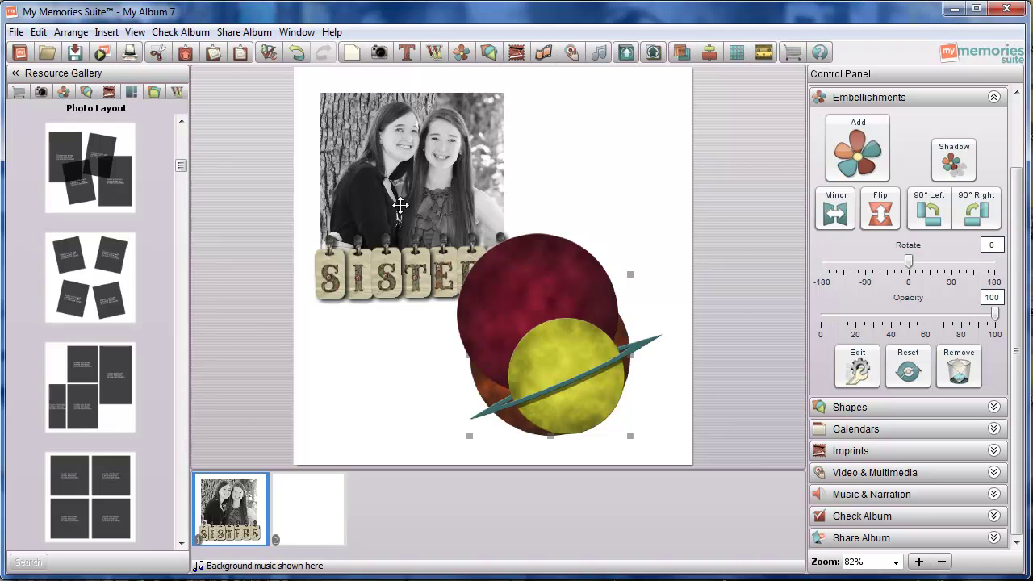
Move the grouped SISTERS photo into the page's upper-left corner and delete it from the page.
left_click_drag(396, 195, 376, 176)
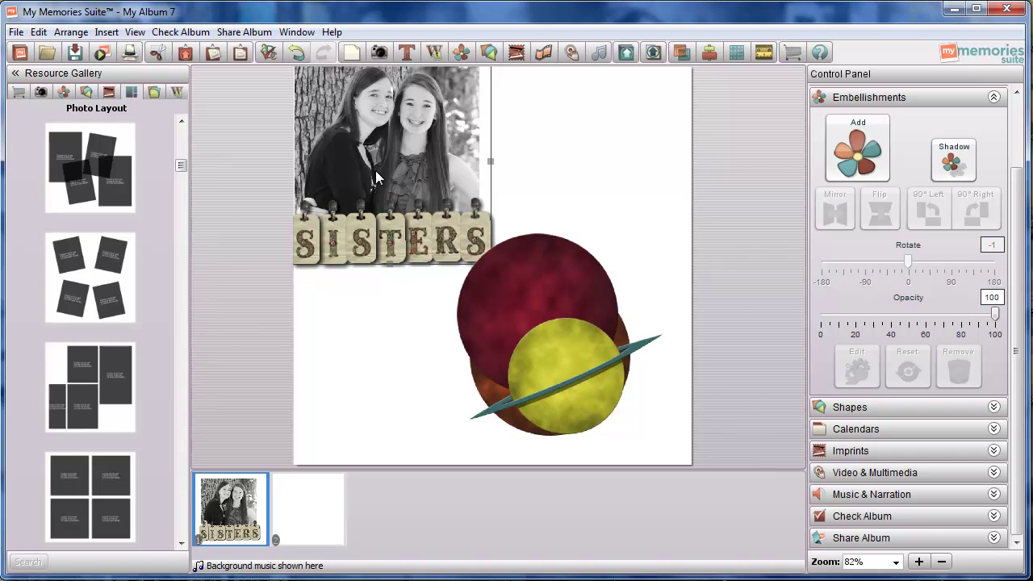
key("Delete")
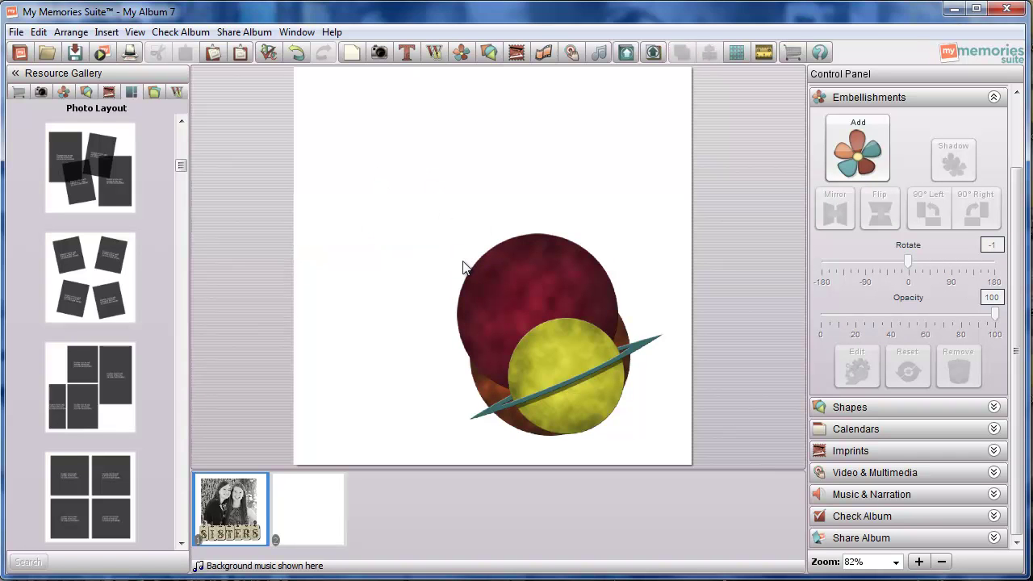
Group the three planets, move the group to the page's upper-left area and shrink it proportionally.
left_click_drag(399, 213, 674, 454)
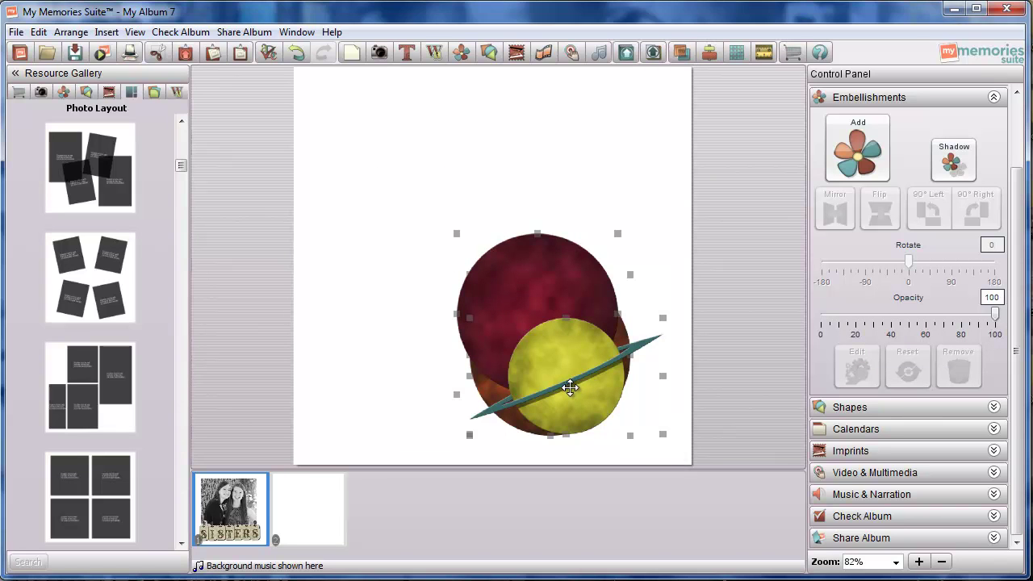
key("ctrl+g")
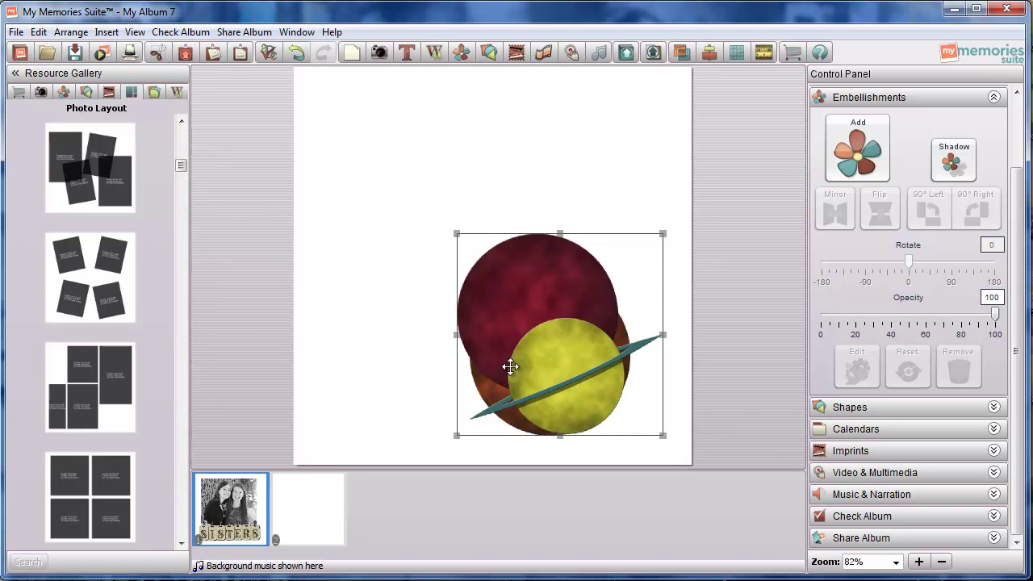
left_click_drag(475, 401, 398, 205)
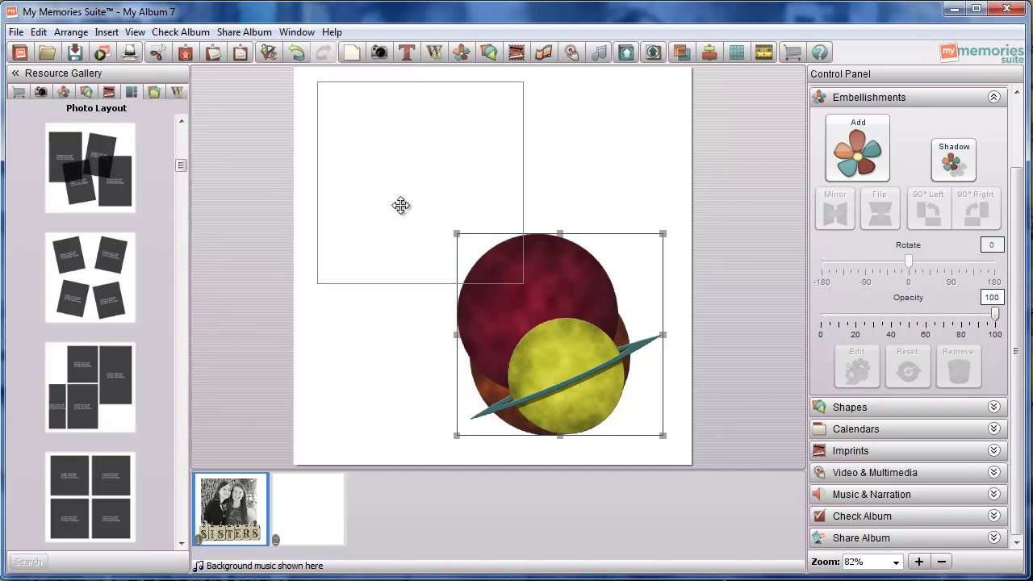
left_click_drag(523, 283, 463, 223)
Apply a drop shadow with 95% opacity and blur 2 to the planet group and move it toward the page's centre.
left_click(950, 164)
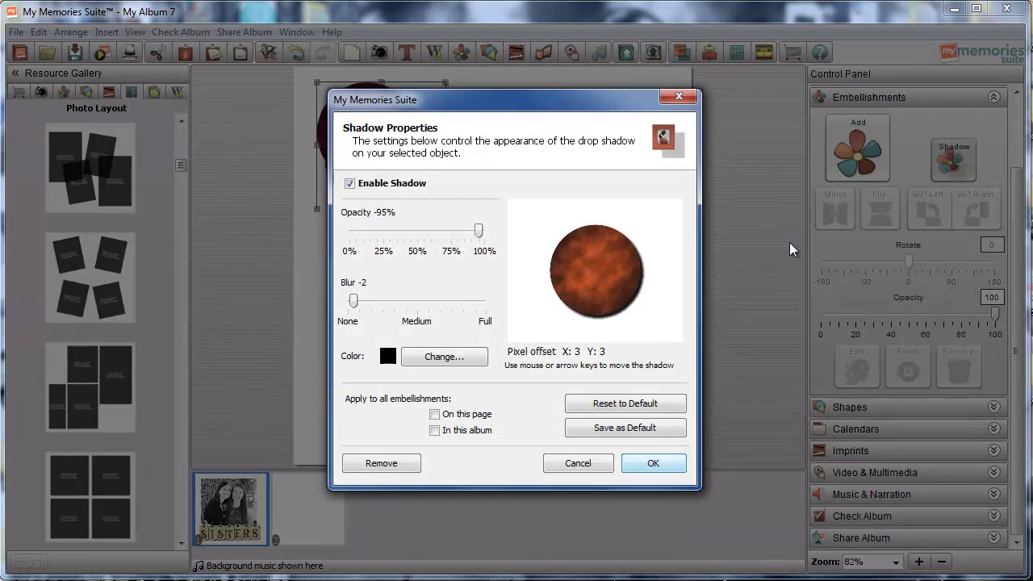
left_click(628, 463)
left_click_drag(376, 160, 453, 235)
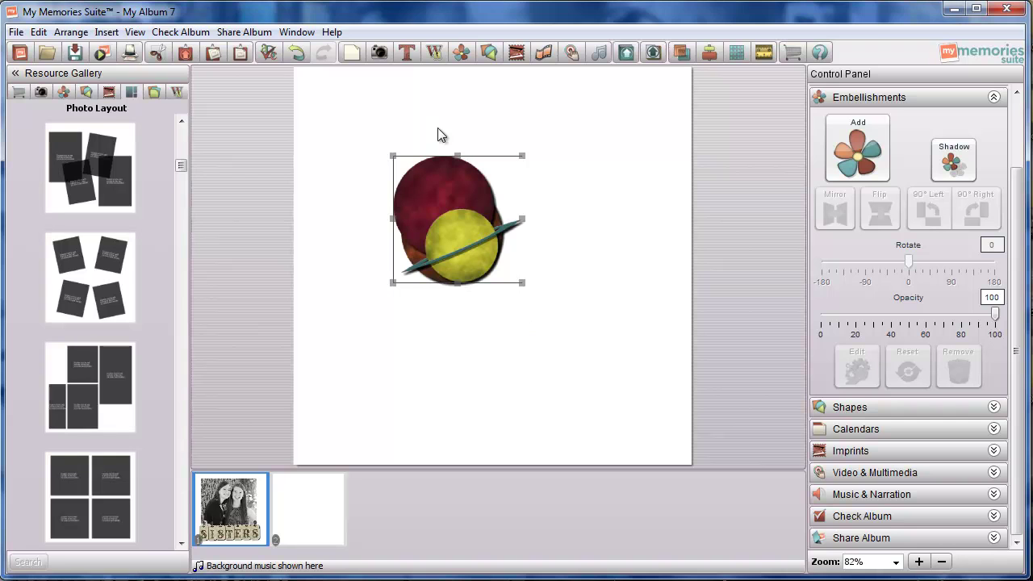
left_click(70, 33)
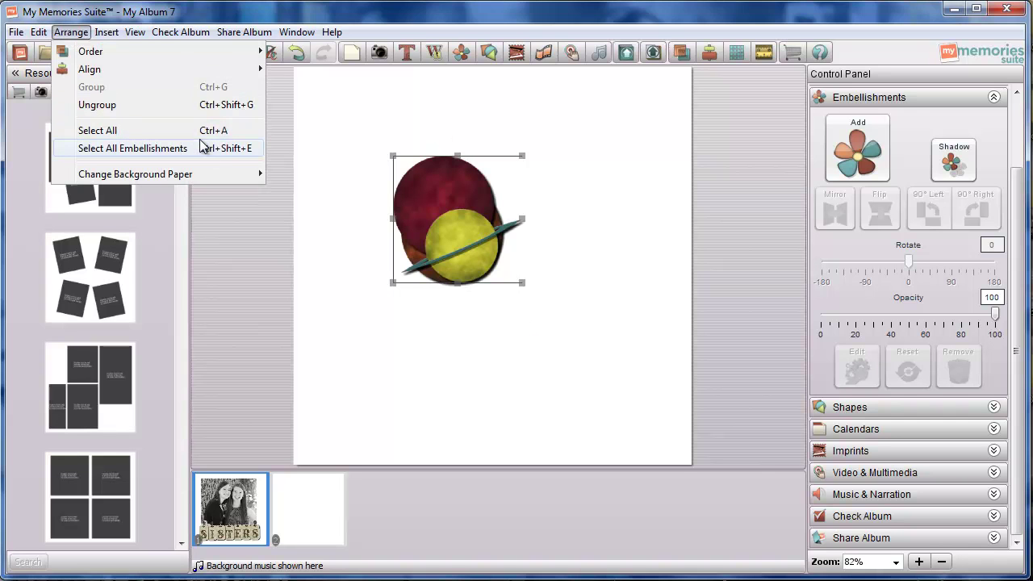
mouse_move(161, 173)
left_click(437, 401)
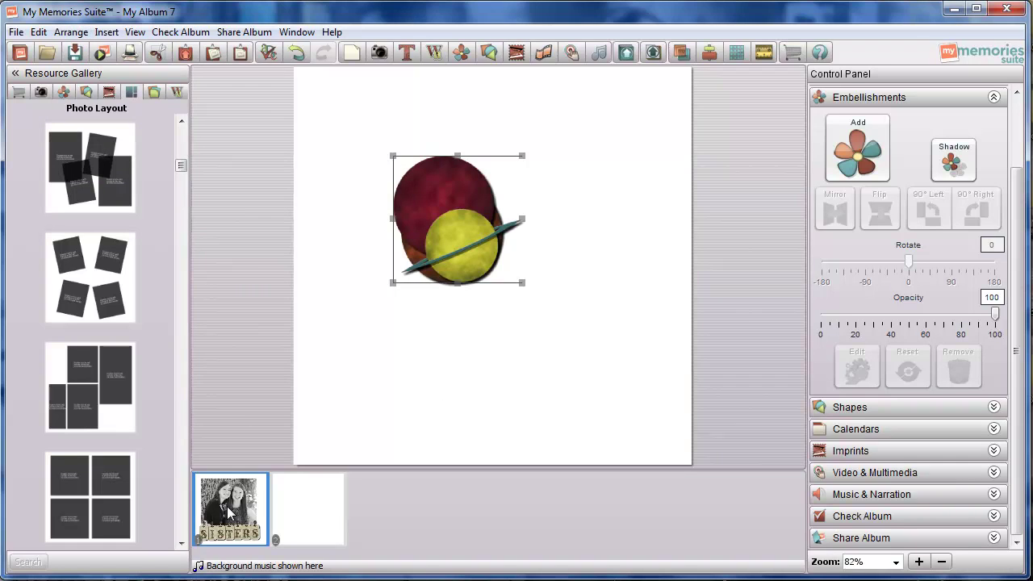
Undo the planet group's moves, shadow, resizing and grouping, as well as the deletion of the SISTERS photo group.
left_click(296, 52)
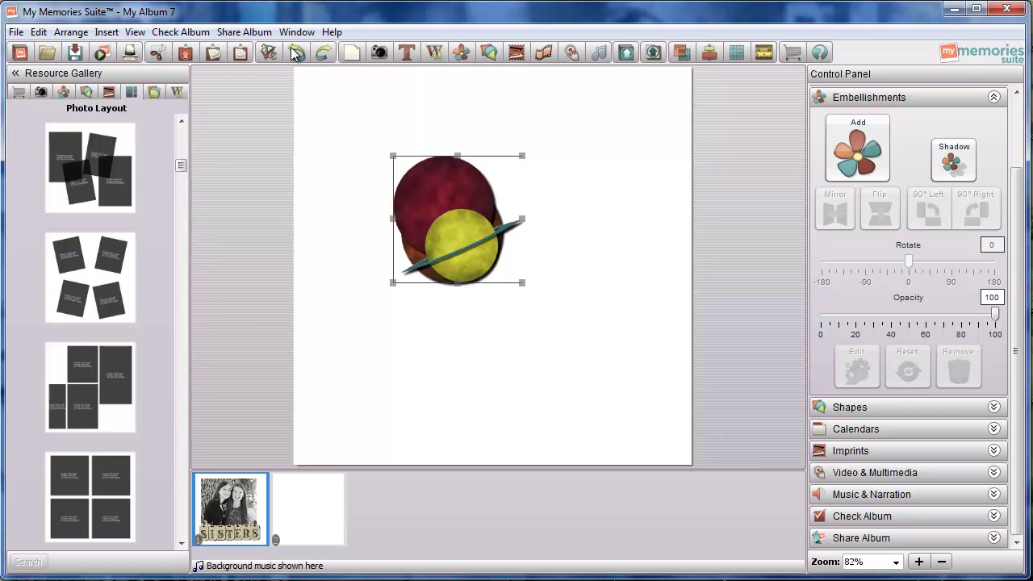
left_click(296, 52)
left_click(294, 51)
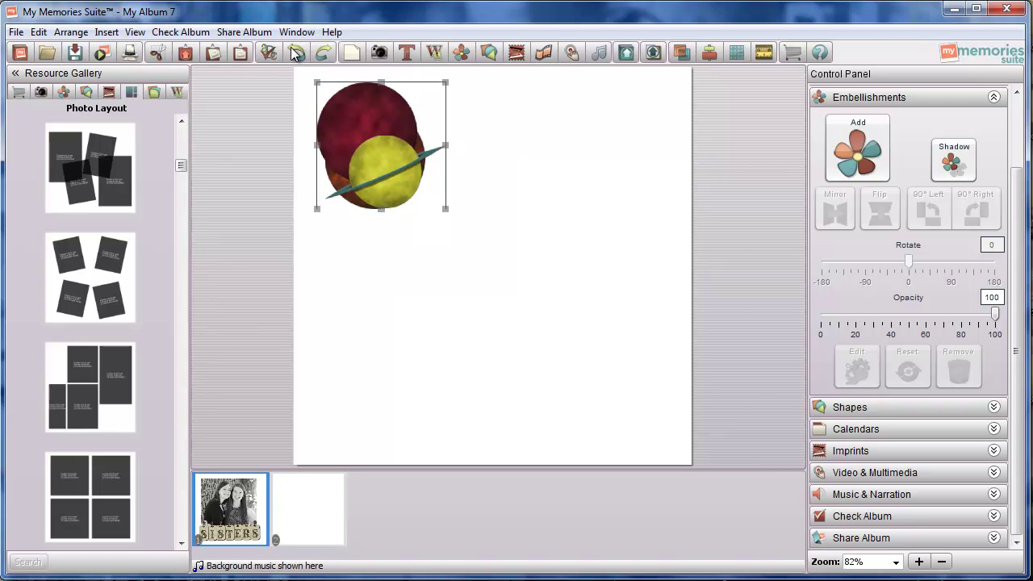
left_click(294, 51)
left_click(295, 53)
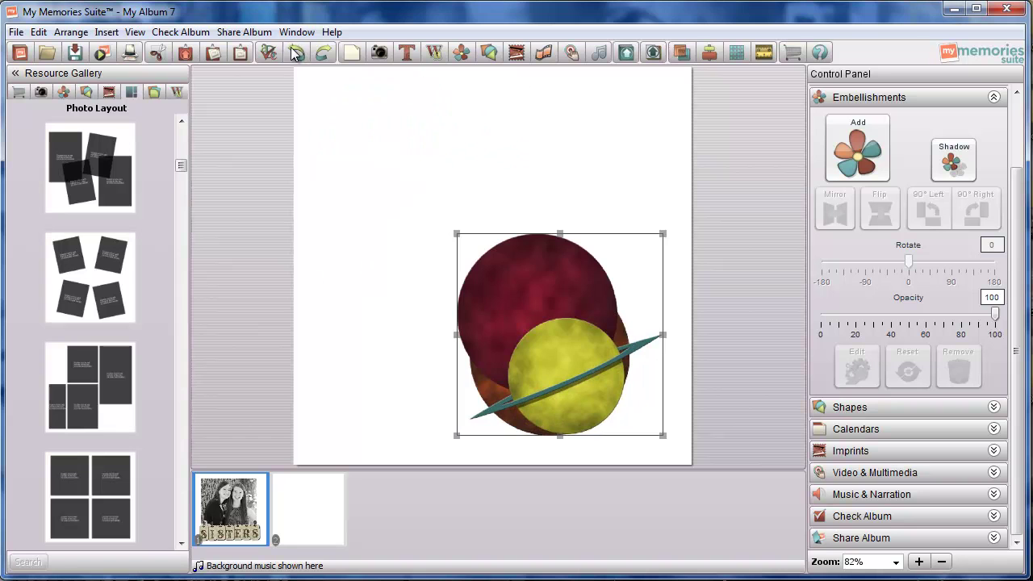
left_click(295, 52)
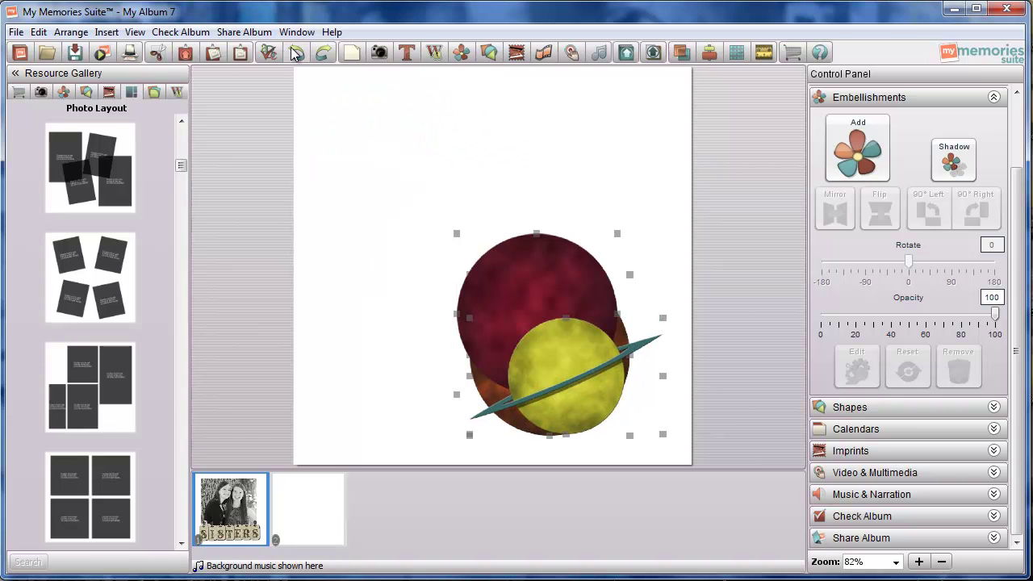
left_click(296, 52)
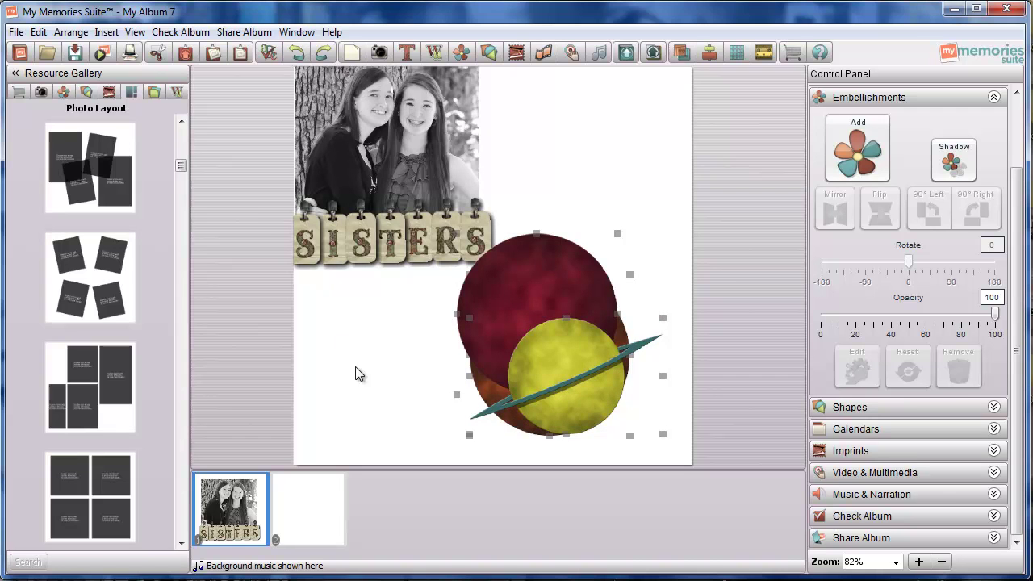
Deselect the planets and move the SISTERS photo group slightly inward from the page's upper-left corner.
left_click(384, 328)
mouse_move(409, 158)
left_mouse_down()
mouse_move(454, 191)
mouse_move(405, 156)
left_mouse_up()
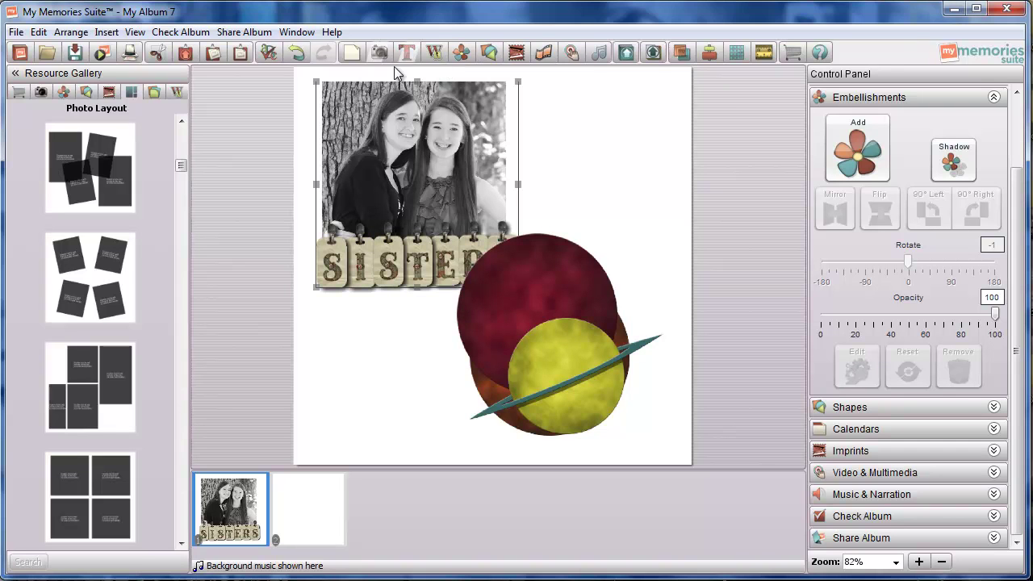
left_click(652, 52)
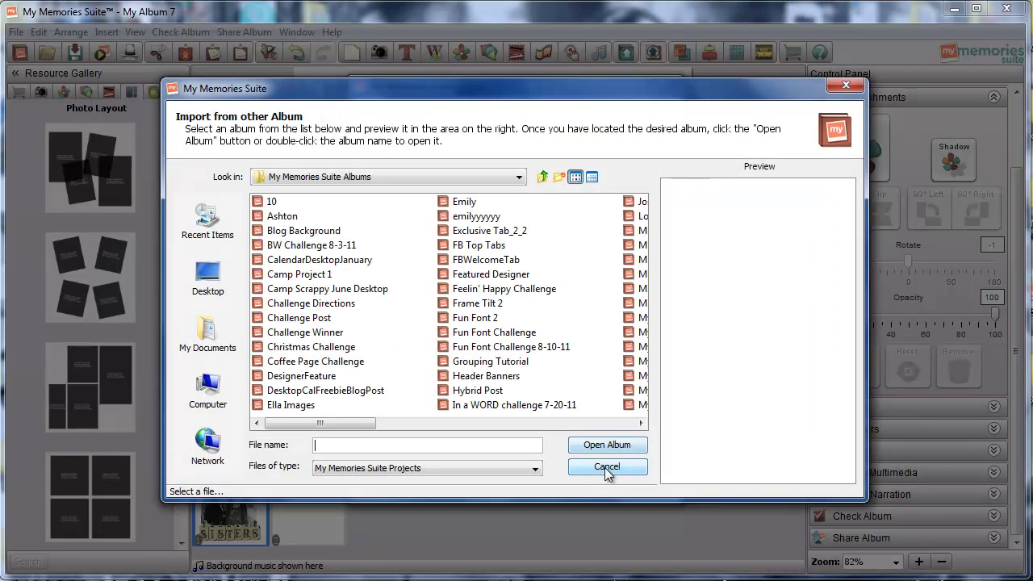
left_click(606, 467)
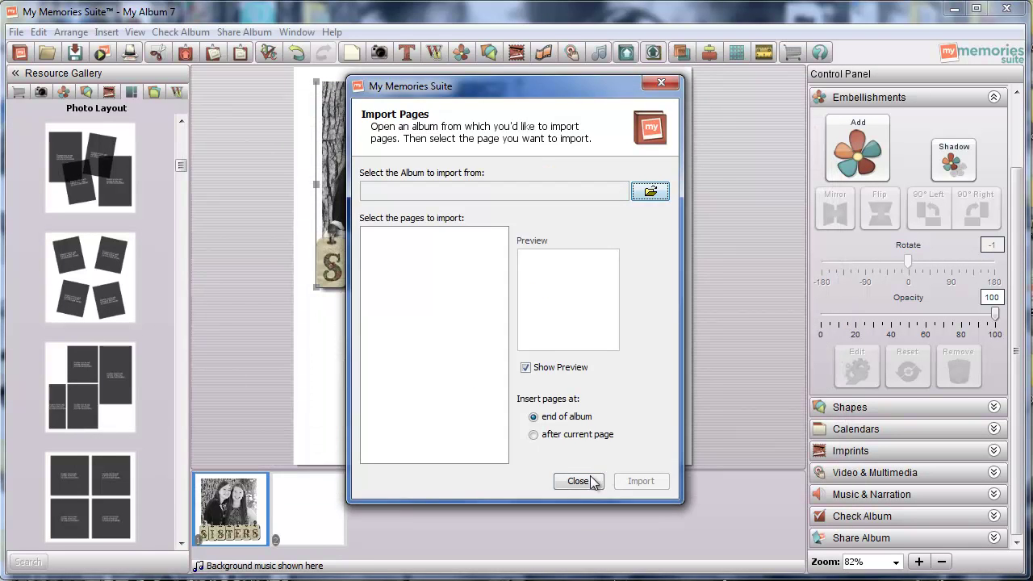
left_click(578, 479)
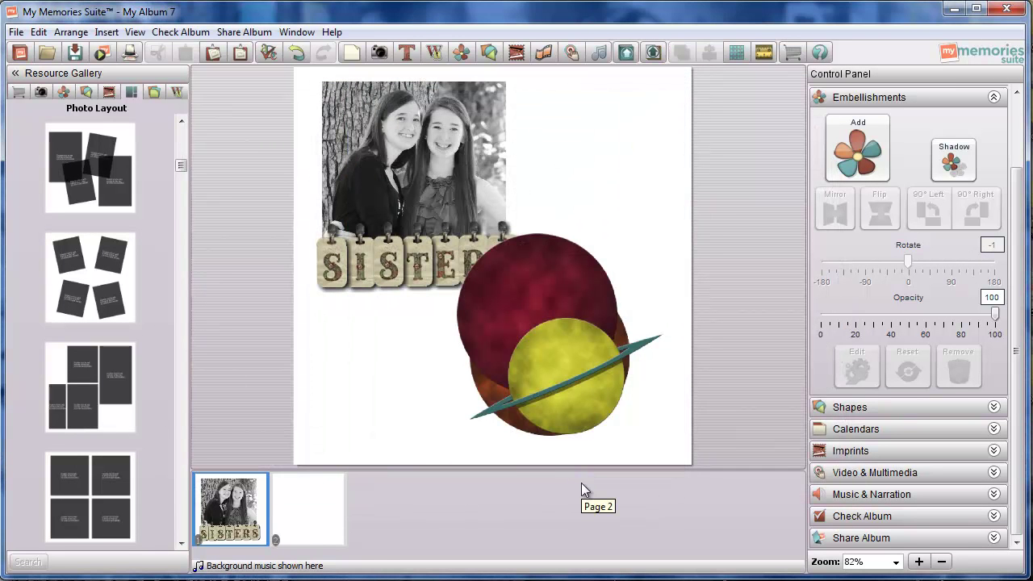